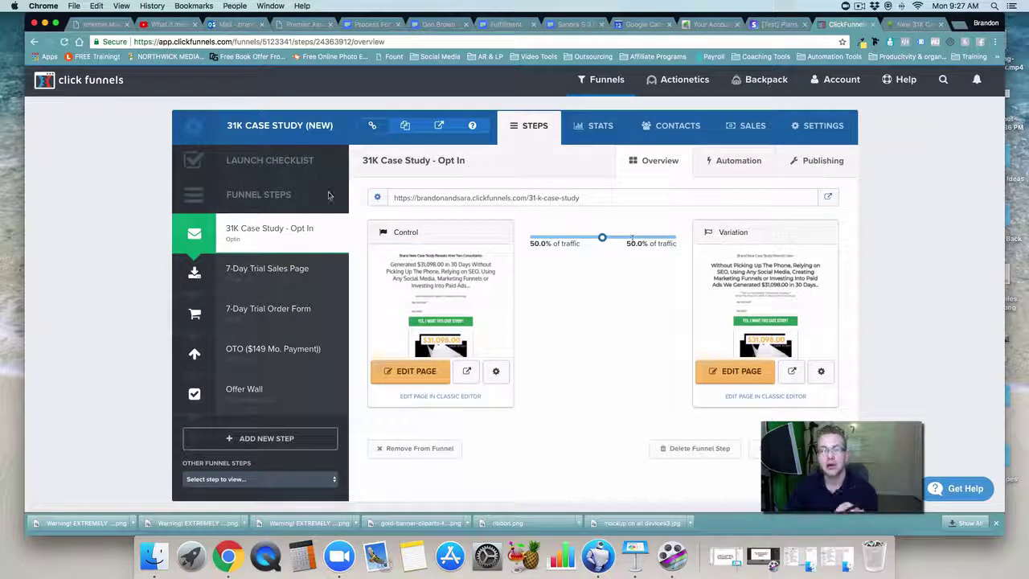
# Step: Open the 7-Day Trial Order Form step, which shows only its Control page
pyautogui.click(274, 275)
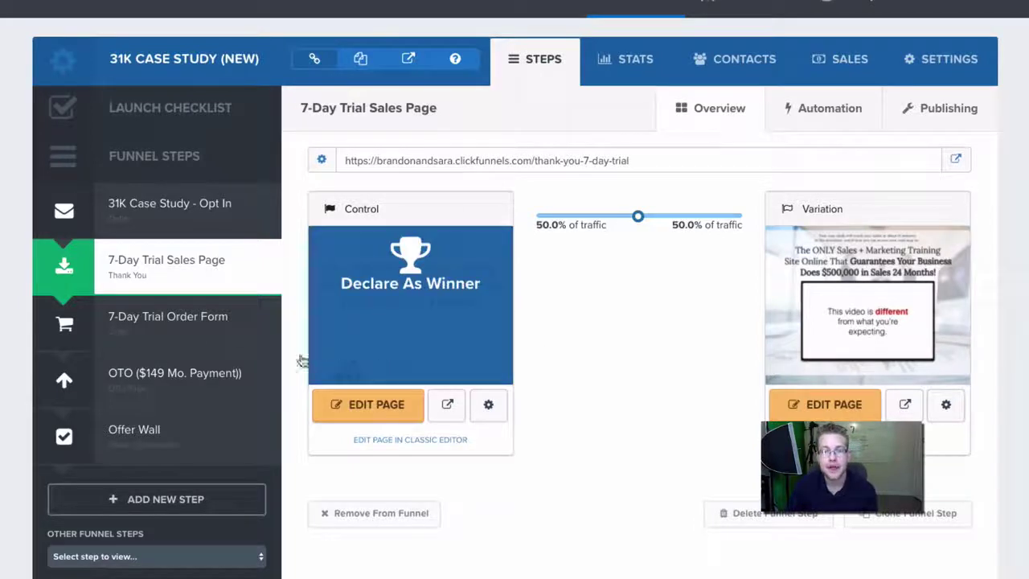
pyautogui.click(148, 333)
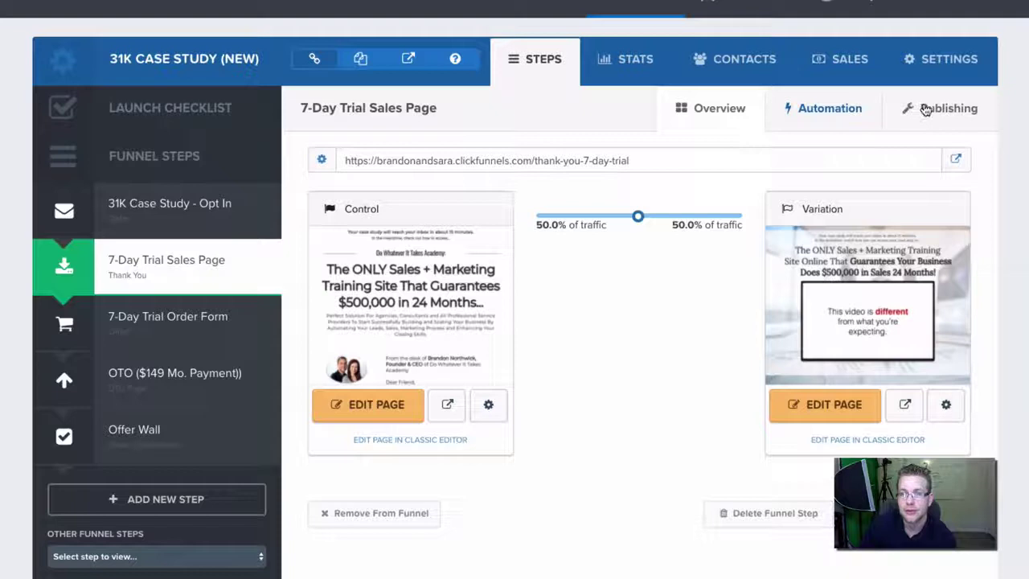
pyautogui.click(186, 334)
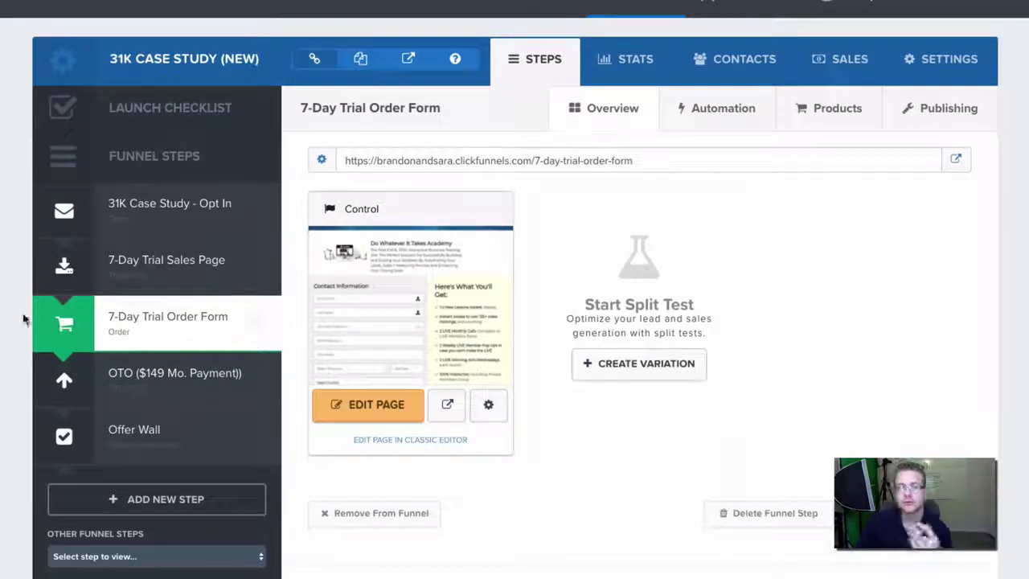
# Step: Edit the 7Day Trial - $197 Monthly product and highlight the Stripe Plan plan_id note
pyautogui.click(837, 109)
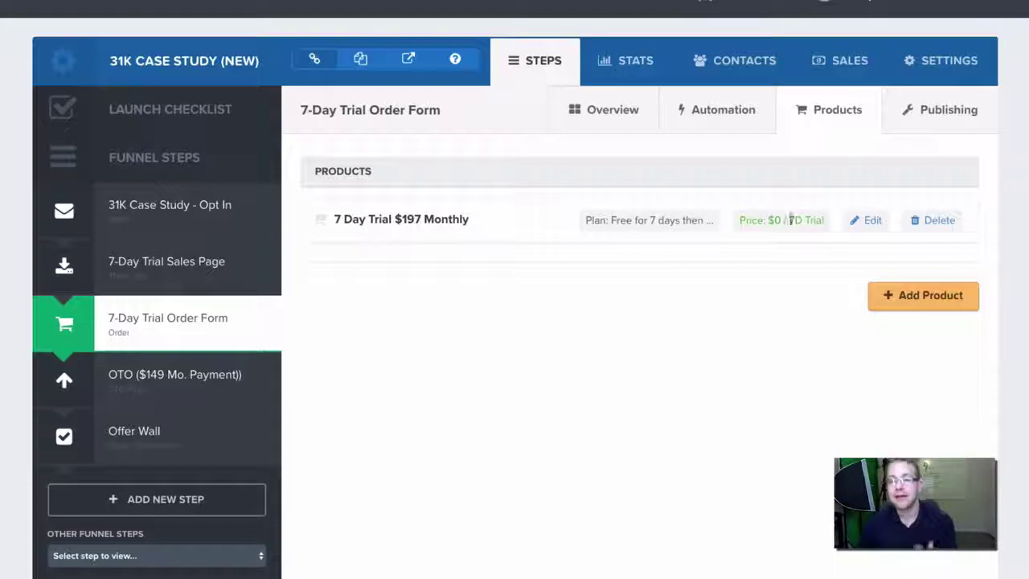
pyautogui.click(875, 222)
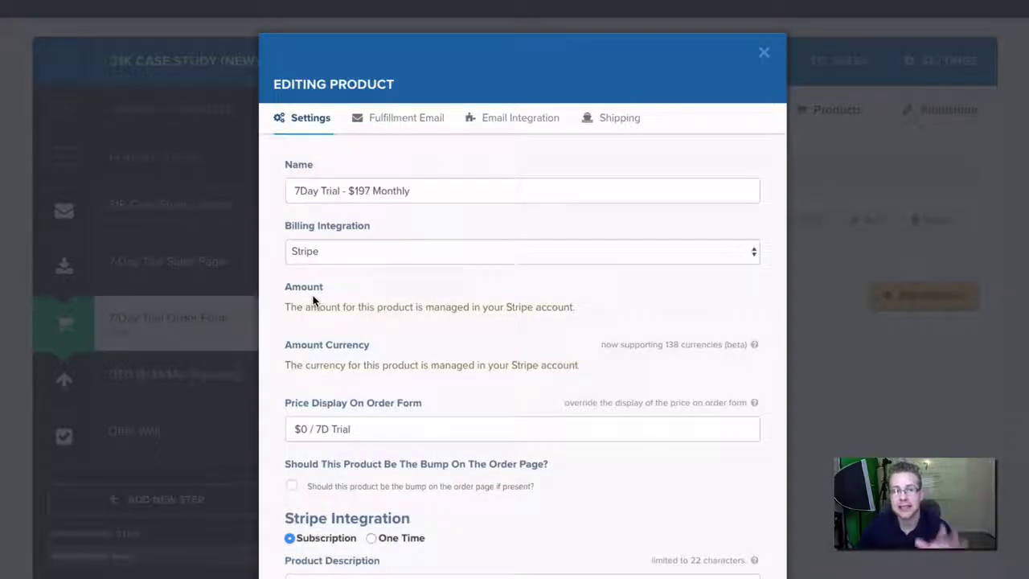
pyautogui.scroll(-3, 275, 274)
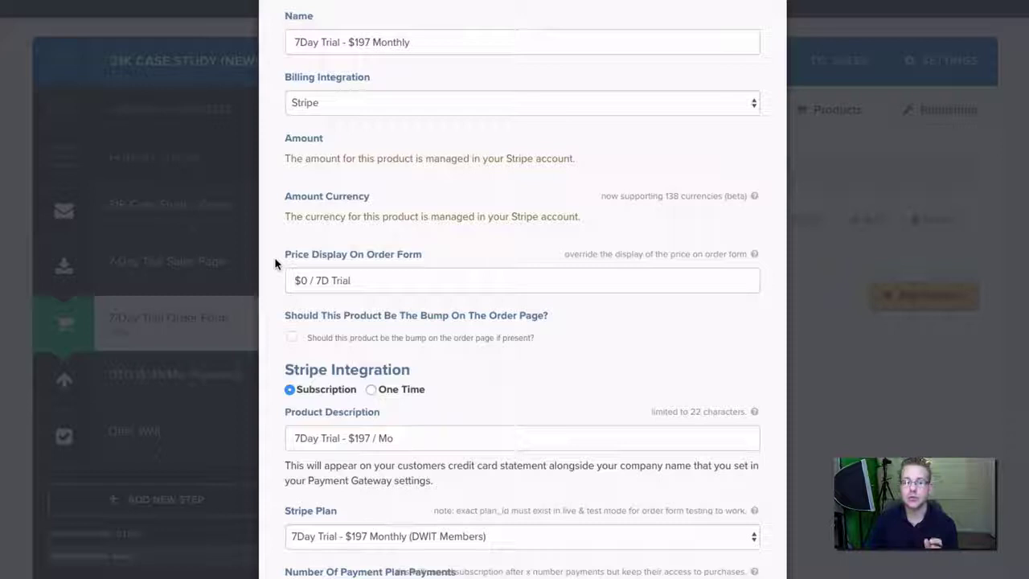
pyautogui.scroll(-2, 278, 294)
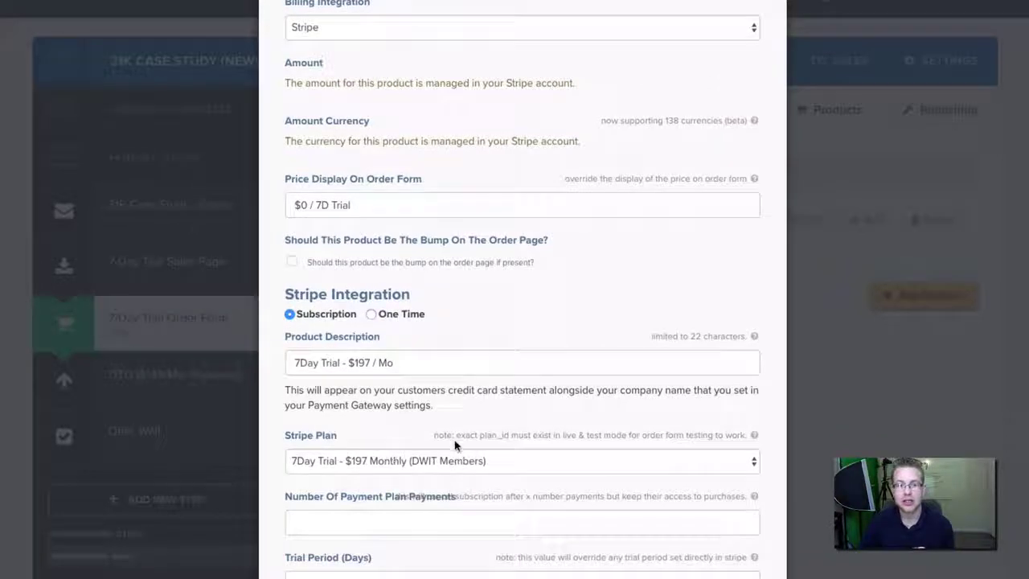
pyautogui.moveTo(457, 435); pyautogui.dragTo(745, 435)
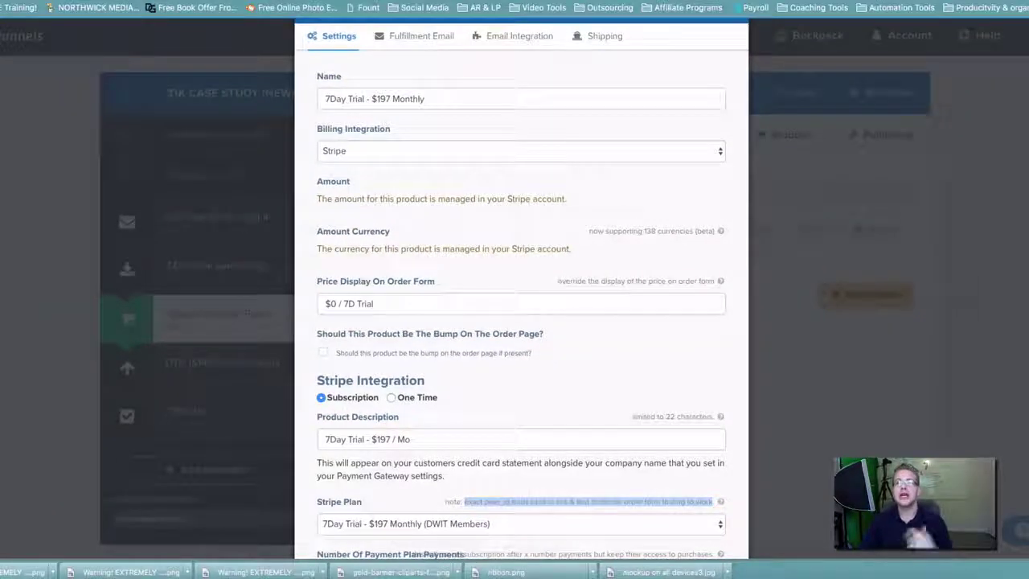
# Step: Open Stripe's Test Option plan and highlight its name, $10,000.00/month price and 7-day trial
pyautogui.hotkey('ctrl', 'Tab')
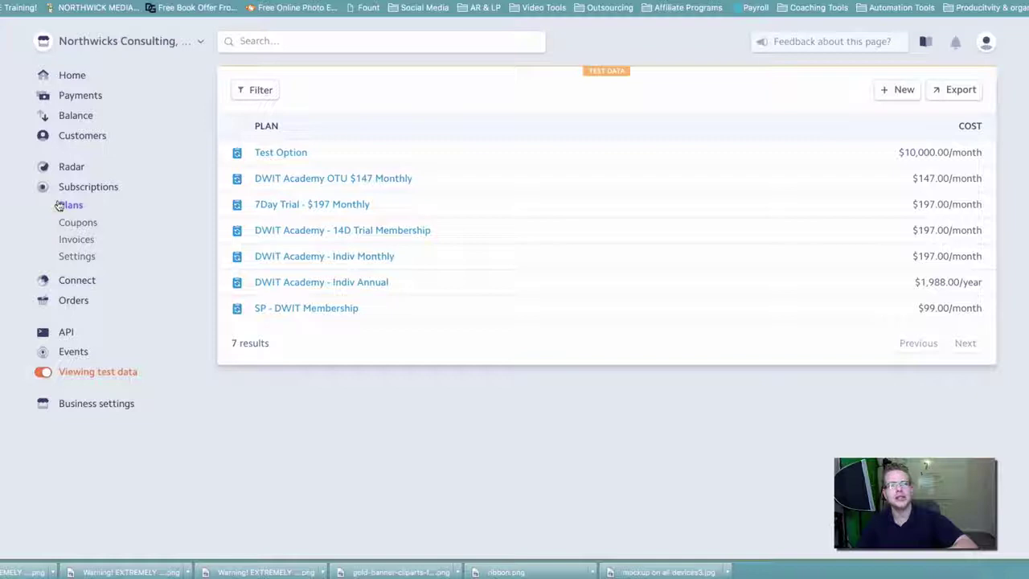
pyautogui.click(72, 77)
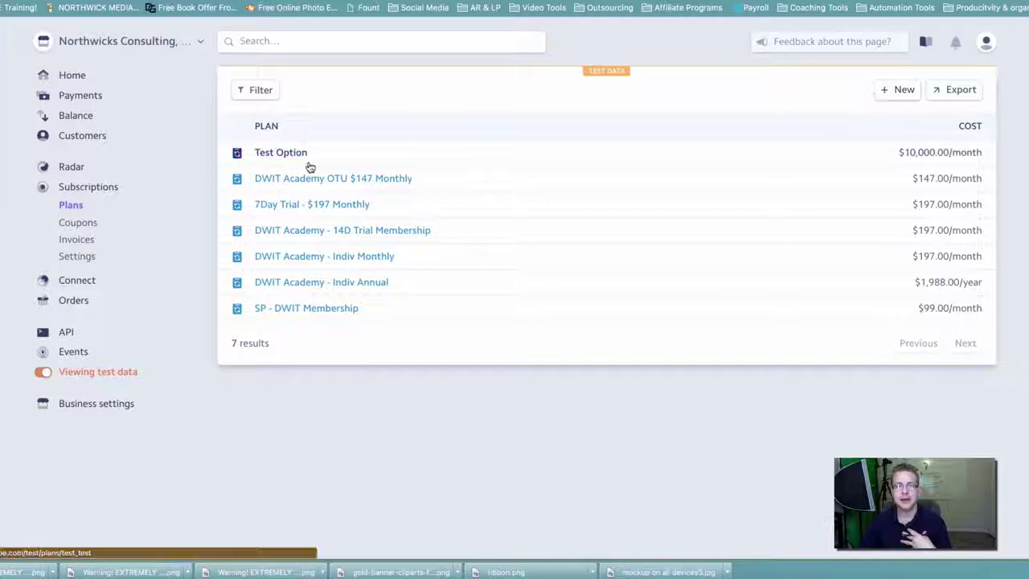
pyautogui.click(282, 153)
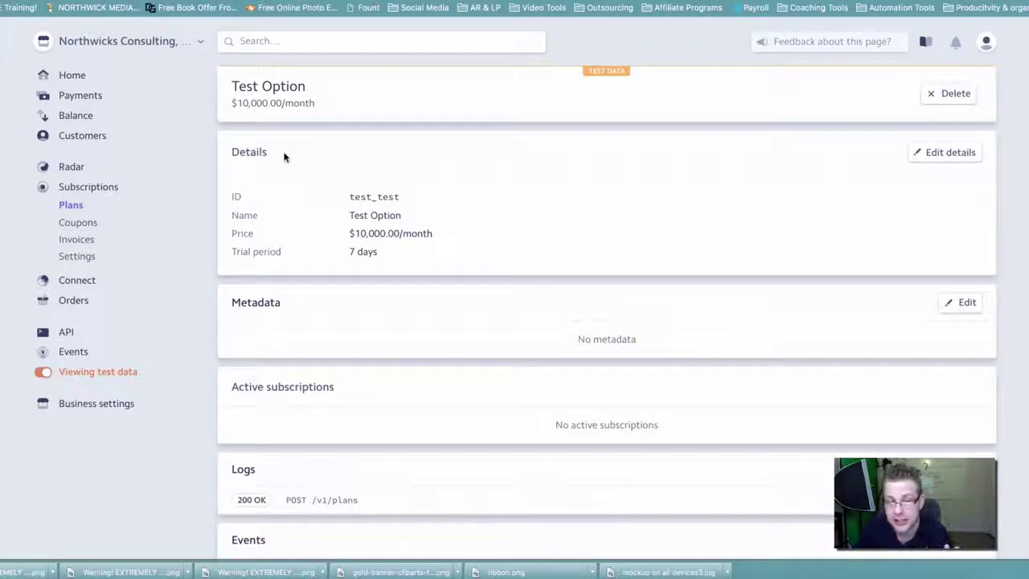
pyautogui.moveTo(411, 218); pyautogui.dragTo(326, 216)
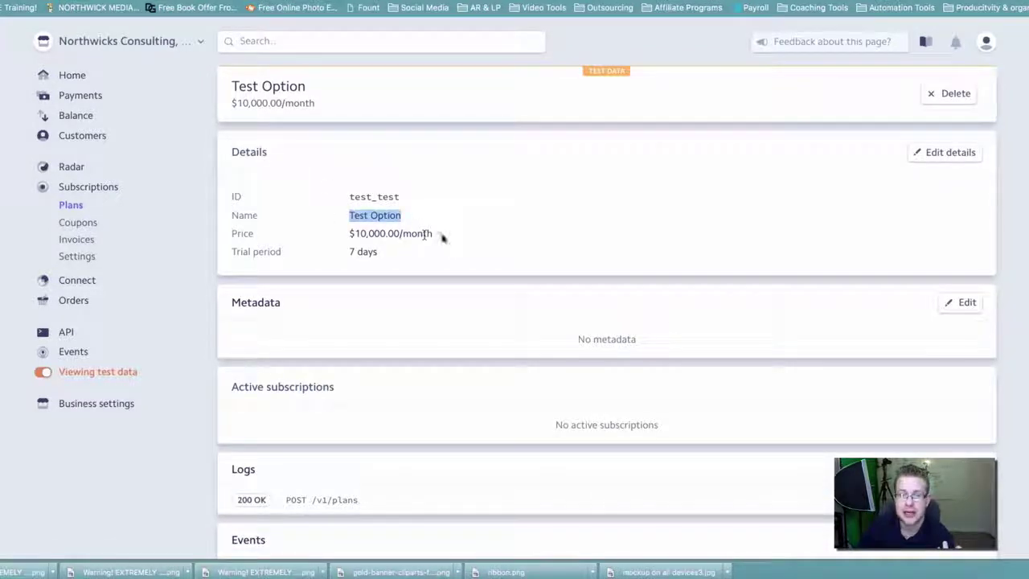
pyautogui.moveTo(441, 236); pyautogui.dragTo(324, 232)
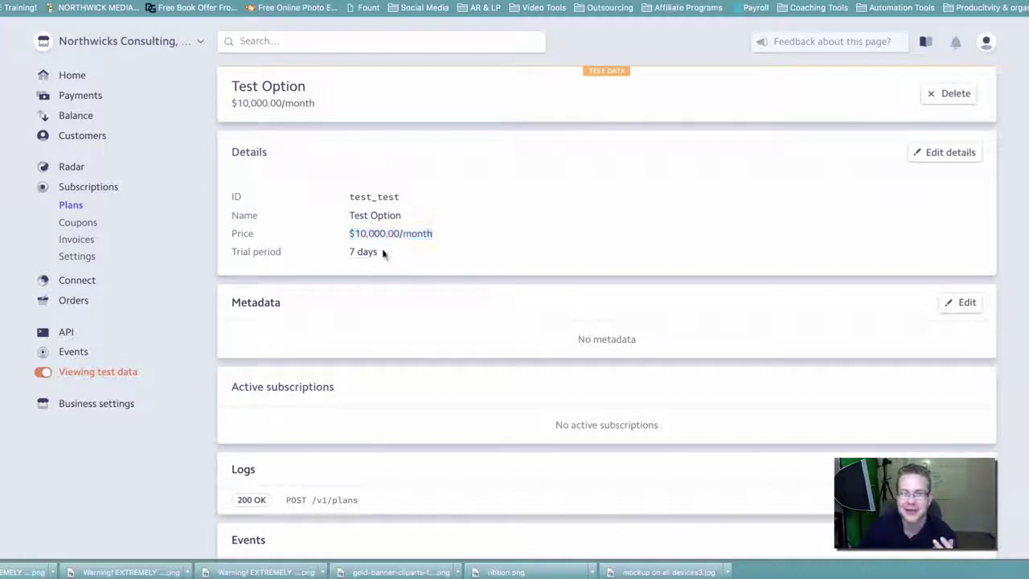
pyautogui.moveTo(383, 252); pyautogui.dragTo(334, 251)
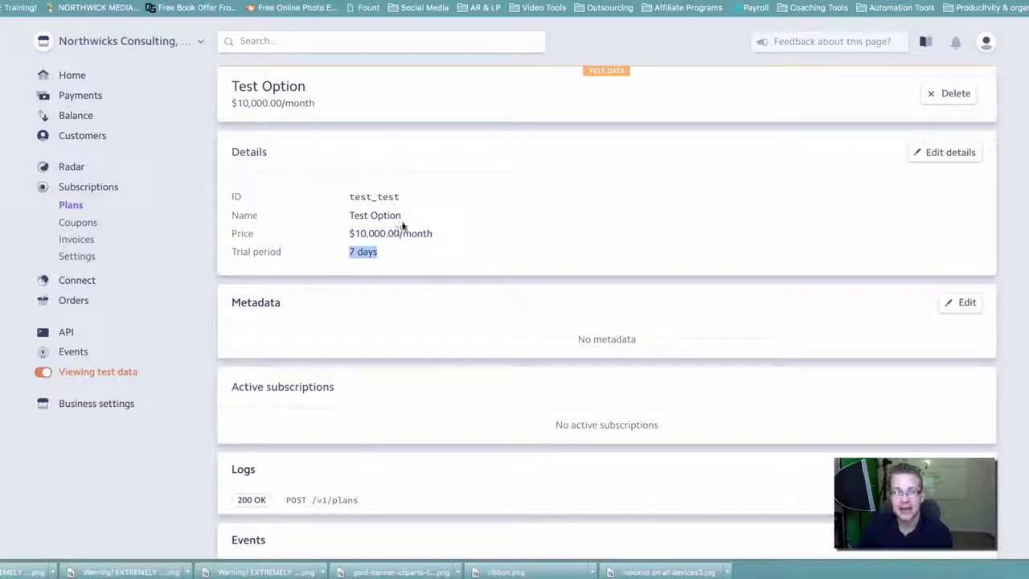
# Step: Compare the Test Option plan name against the ClickFunnels product settings
pyautogui.moveTo(404, 216); pyautogui.dragTo(329, 216)
pyautogui.hotkey('ctrl', 'c')
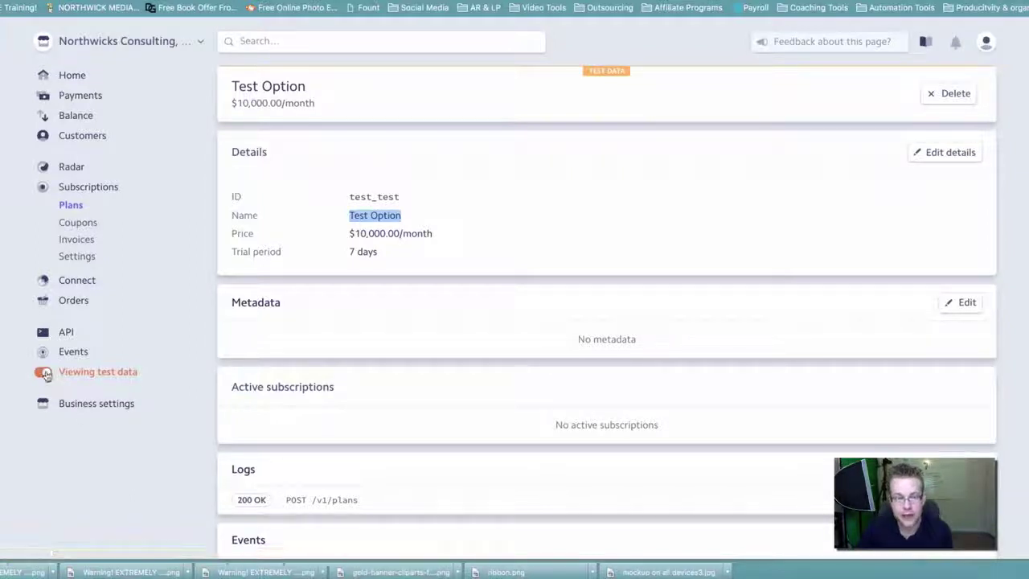
pyautogui.click(864, 4)
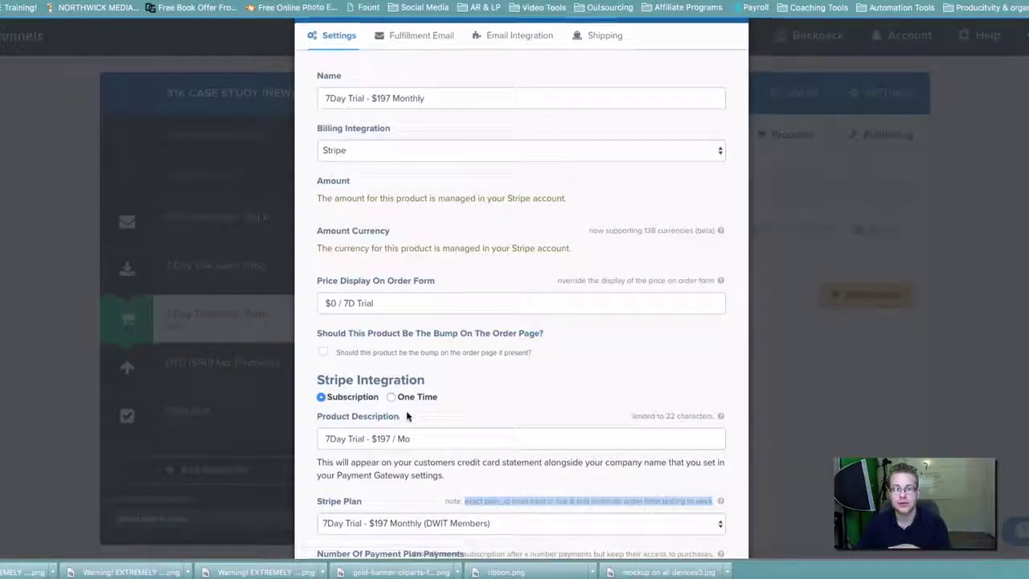
pyautogui.scroll(-1, 406, 451)
pyautogui.scroll(1, 908, 127)
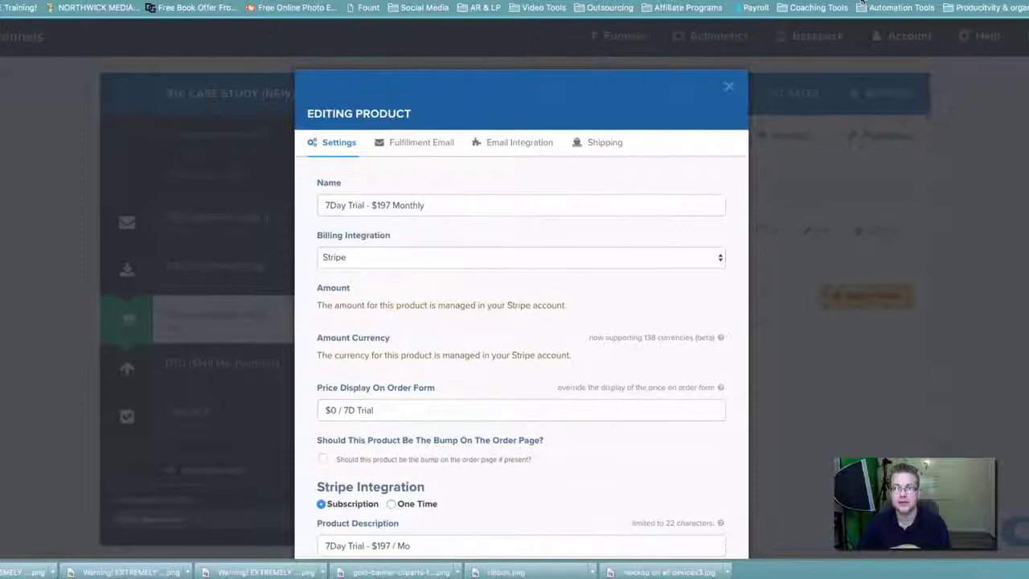
pyautogui.click(804, 2)
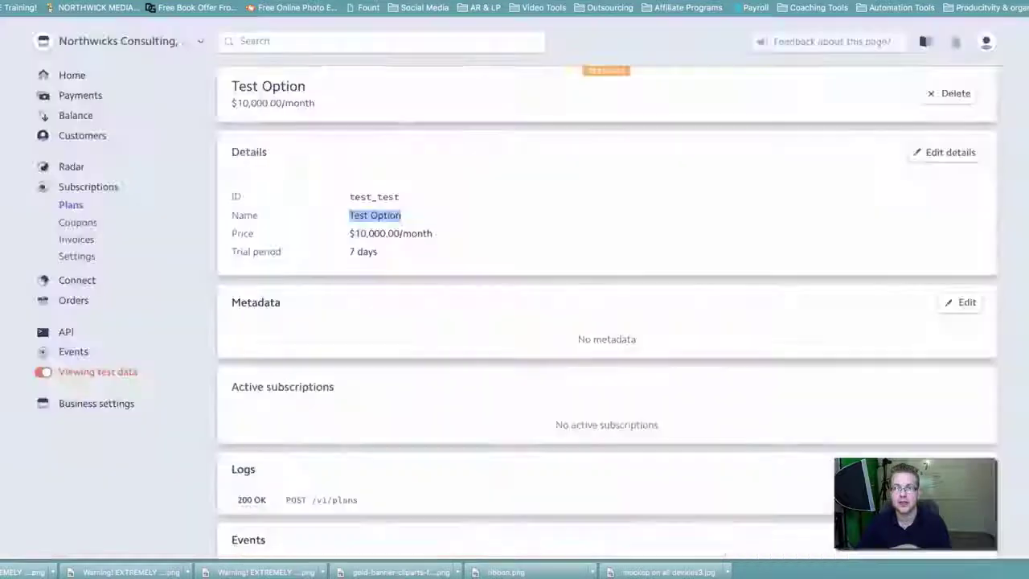
# Step: Switch Stripe to live data and open the live Test option plan
pyautogui.click(42, 375)
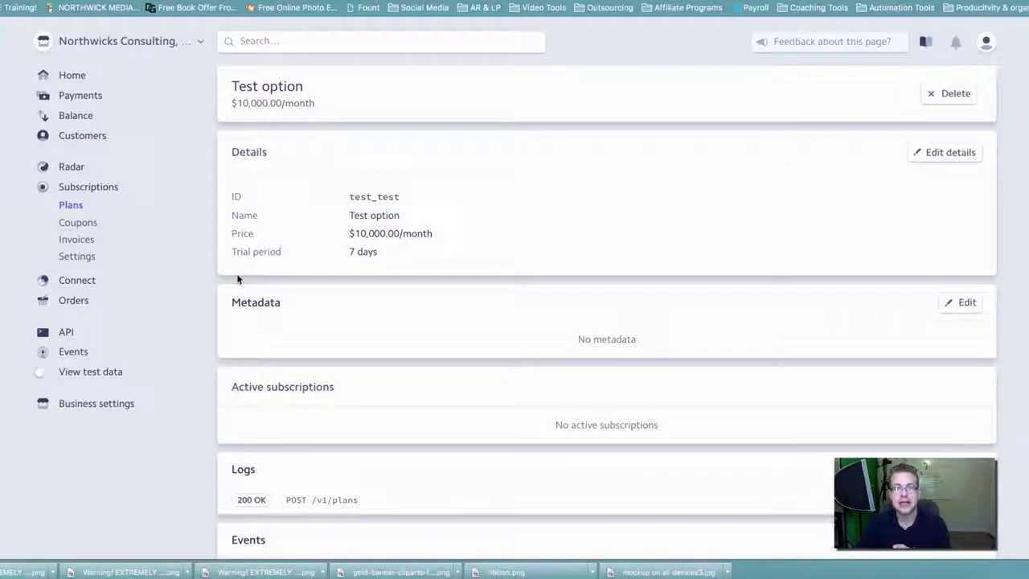
pyautogui.click(71, 205)
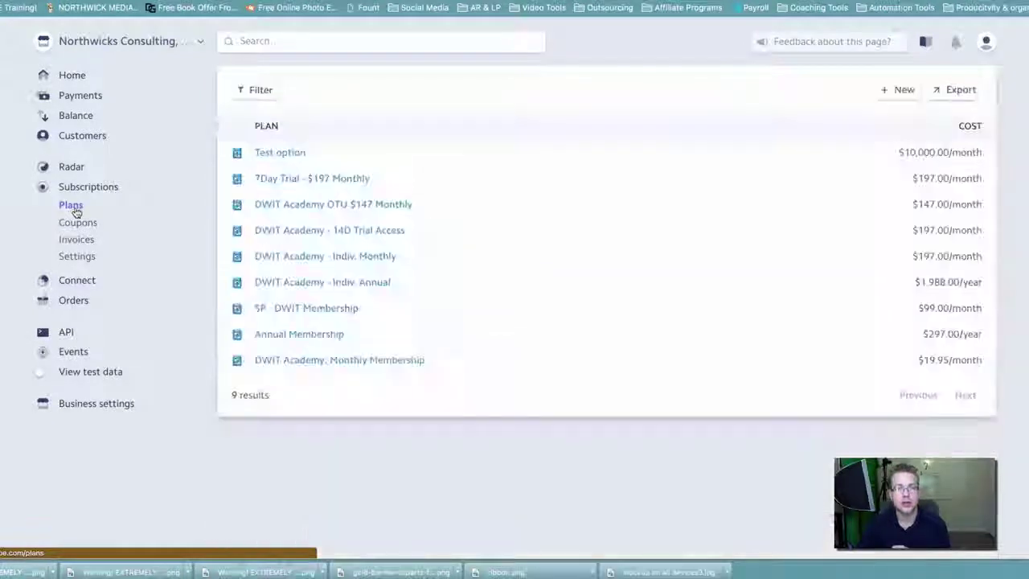
pyautogui.click(291, 155)
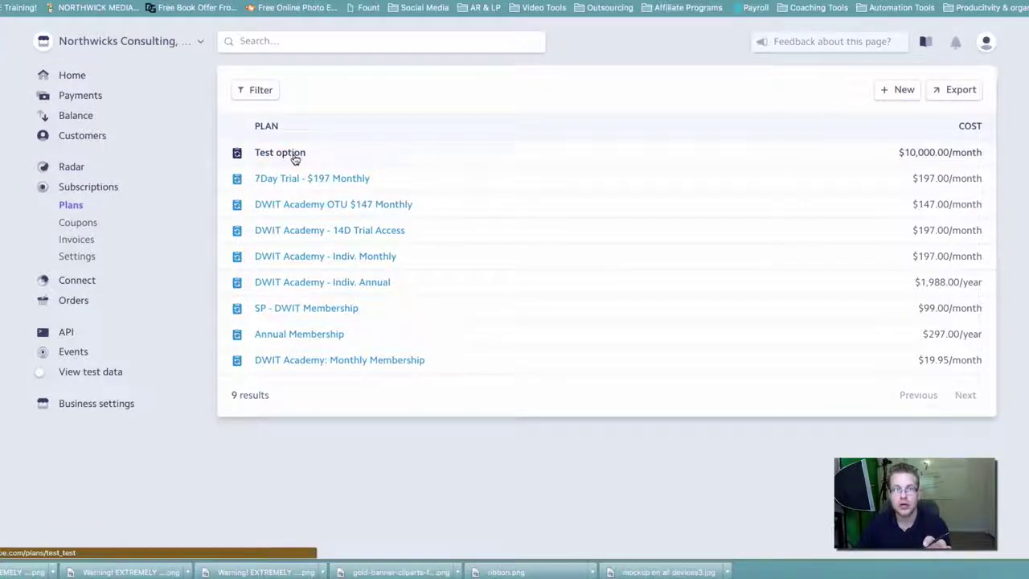
pyautogui.click(294, 156)
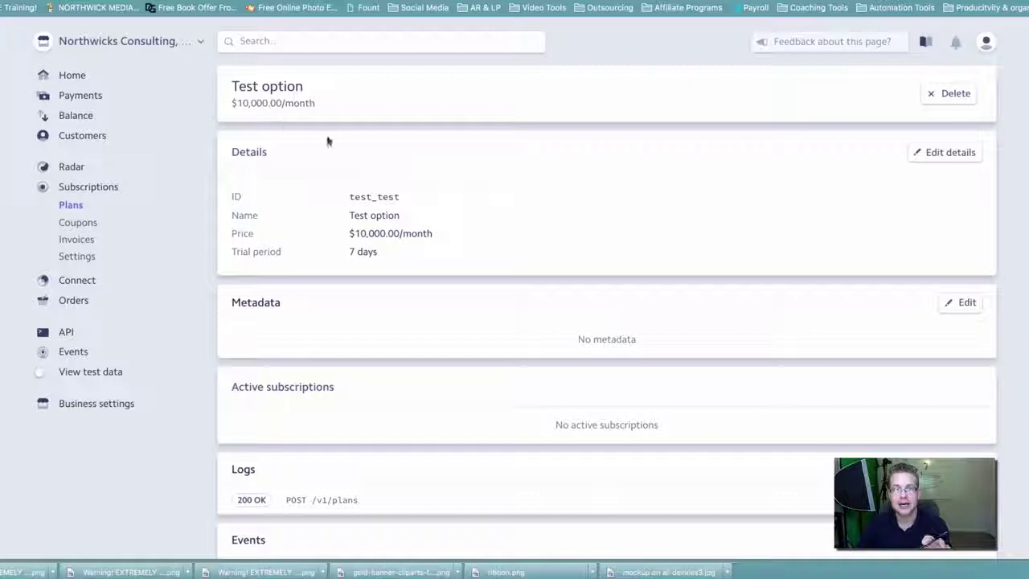
pyautogui.scroll(-1, 344, 204)
pyautogui.scroll(1, 344, 205)
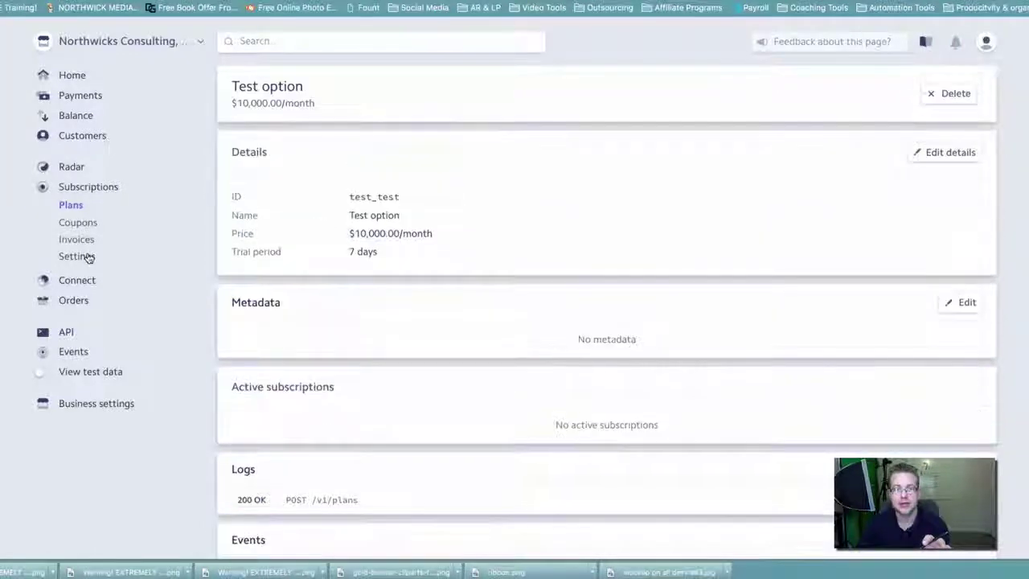
# Step: Check live Subscriptions, reopen the Test option plan, and return to test data
pyautogui.click(87, 188)
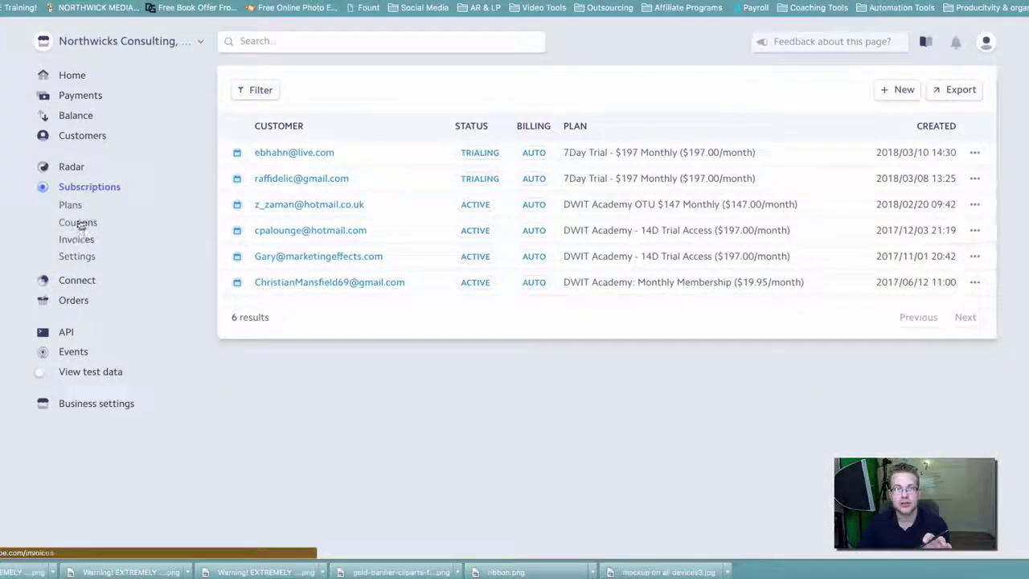
pyautogui.click(78, 209)
pyautogui.click(270, 155)
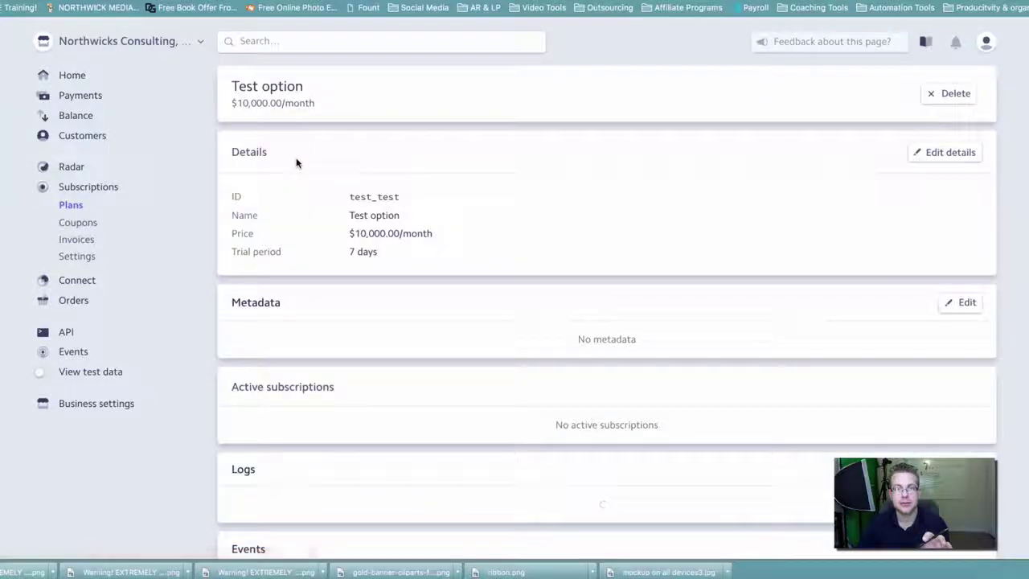
pyautogui.click(43, 372)
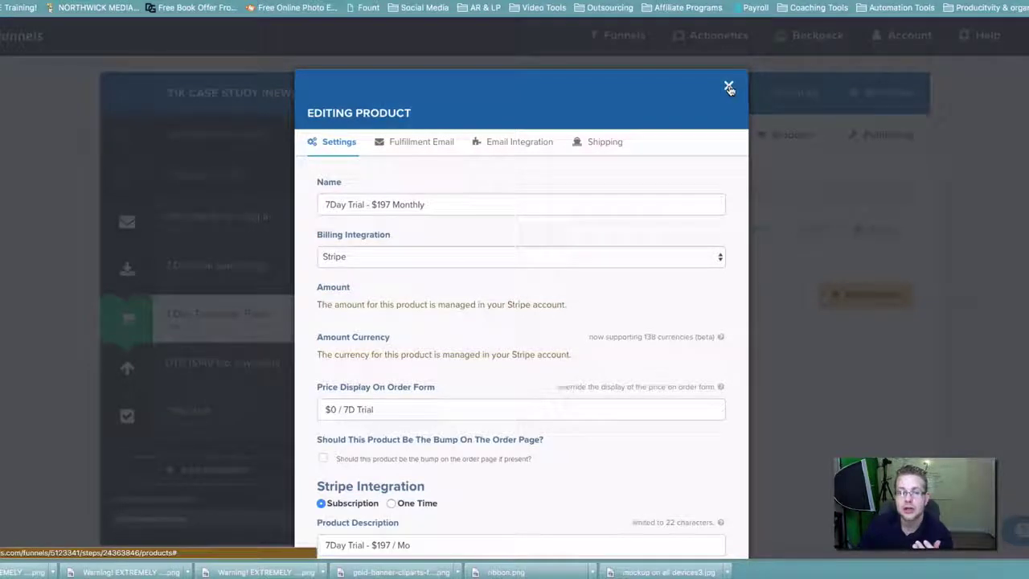
# Step: Review the product's Stripe plan choices and try appending 'Test Option' to the product name
pyautogui.scroll(-4, 321, 289)
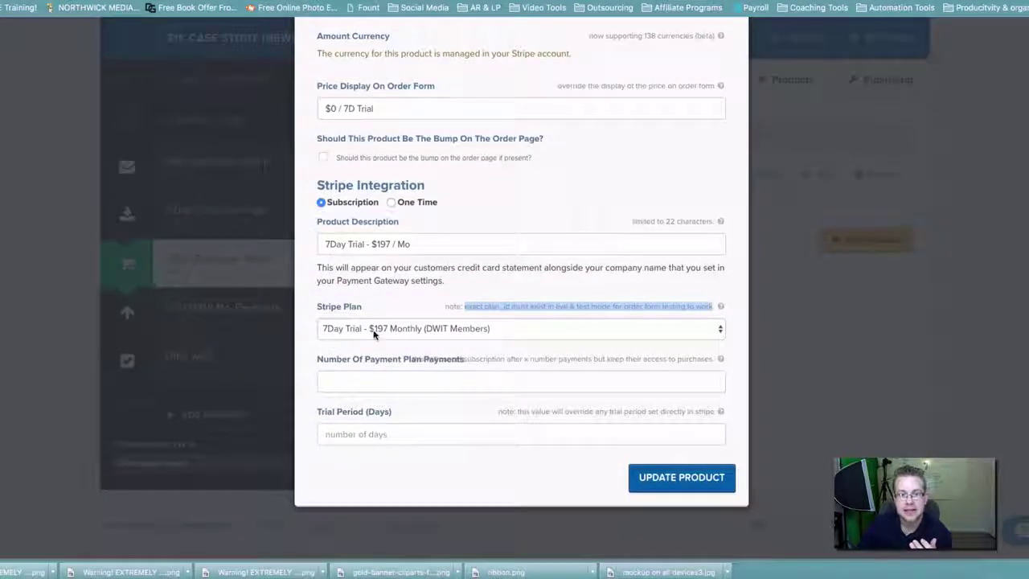
pyautogui.click(374, 330)
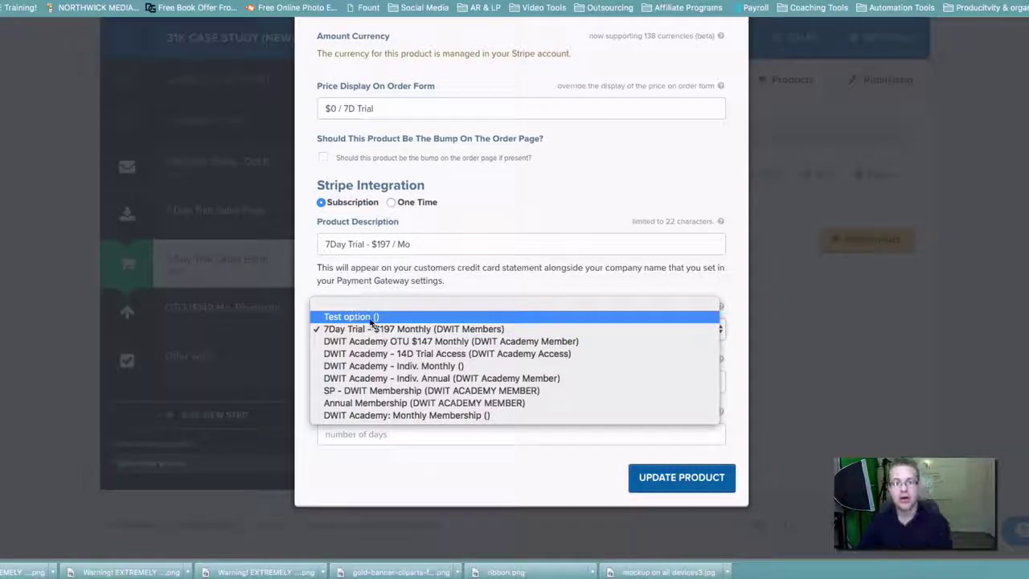
pyautogui.click(315, 262)
pyautogui.scroll(4, 322, 266)
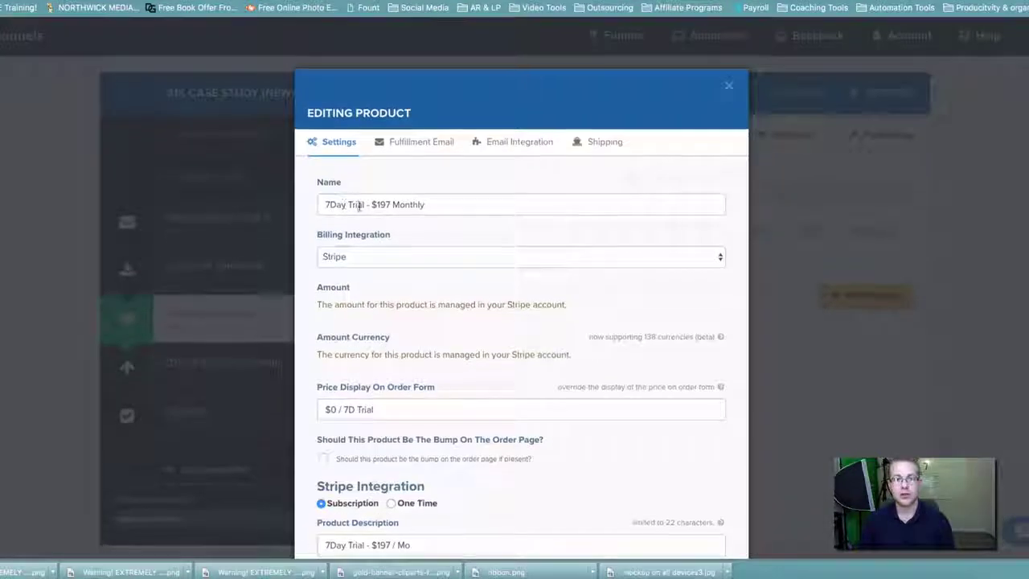
pyautogui.tripleClick(359, 206)
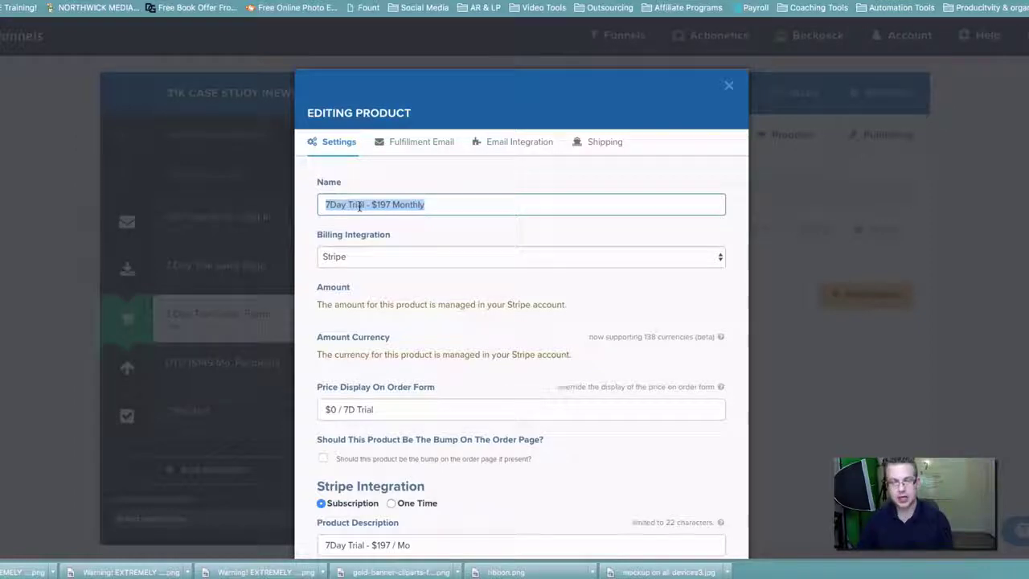
pyautogui.click(452, 206)
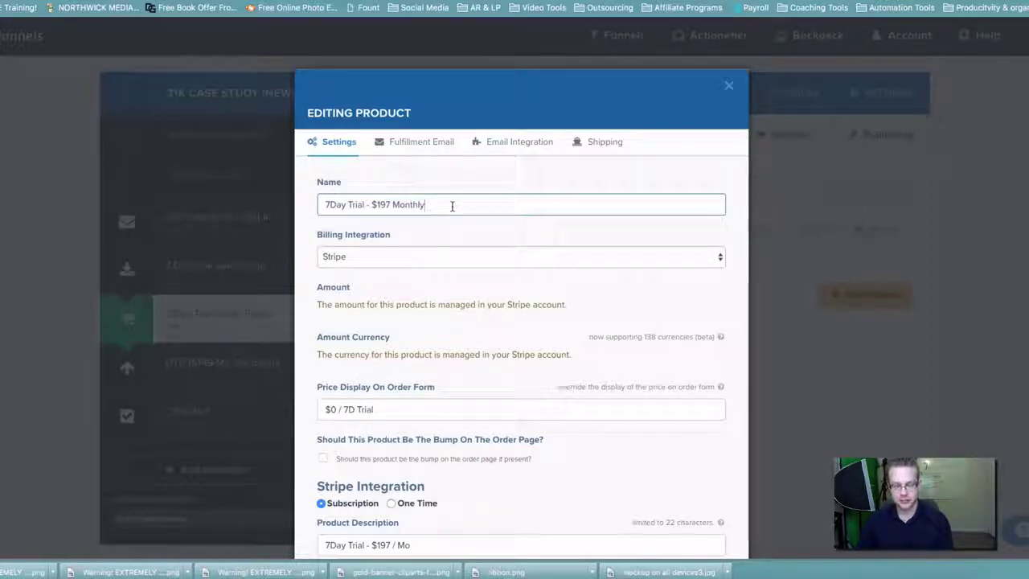
pyautogui.hotkey('ctrl', 'v')
pyautogui.moveTo(426, 206); pyautogui.dragTo(476, 206)
pyautogui.write('-')
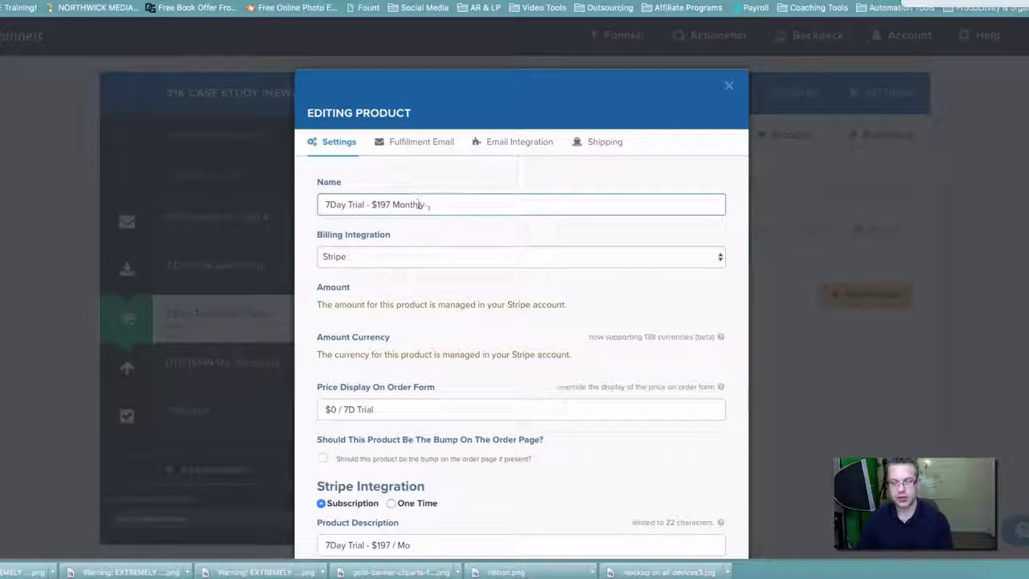
# Step: Highlight the Stripe trial-override note and leave Trial Period (Days) empty, checking the Stripe plan
pyautogui.scroll(-3, 340, 270)
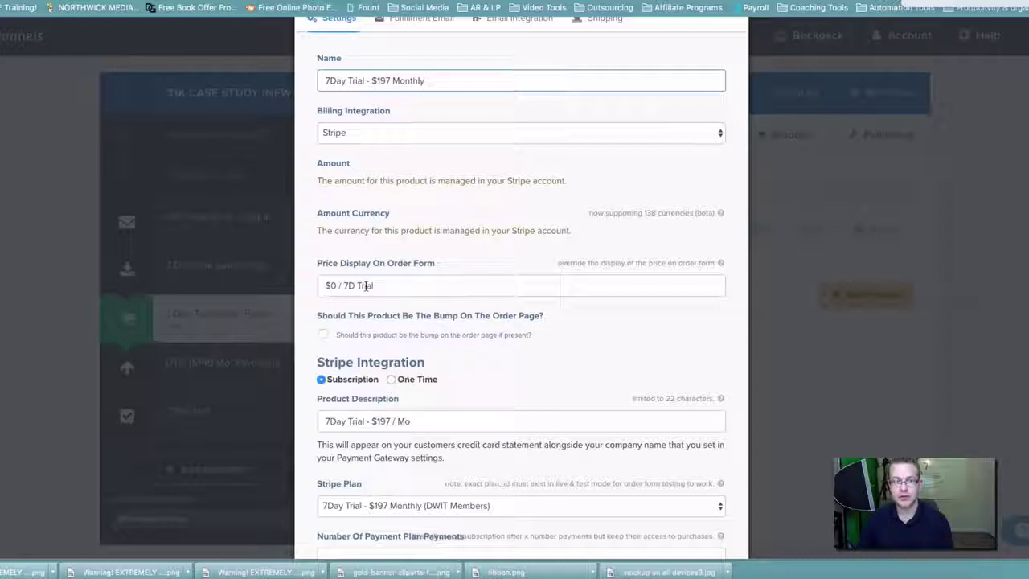
pyautogui.scroll(-3, 330, 299)
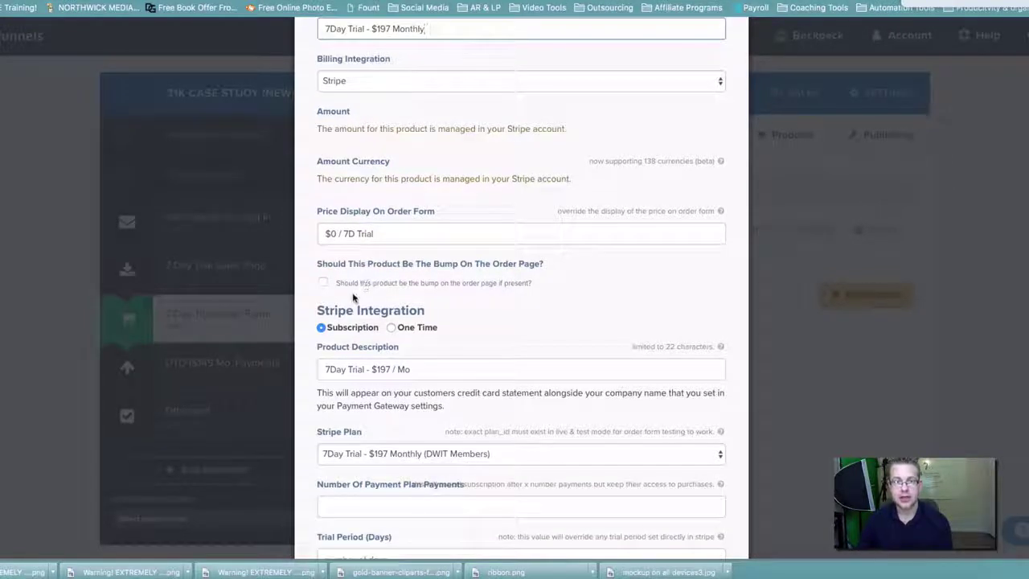
pyautogui.scroll(-2, 330, 289)
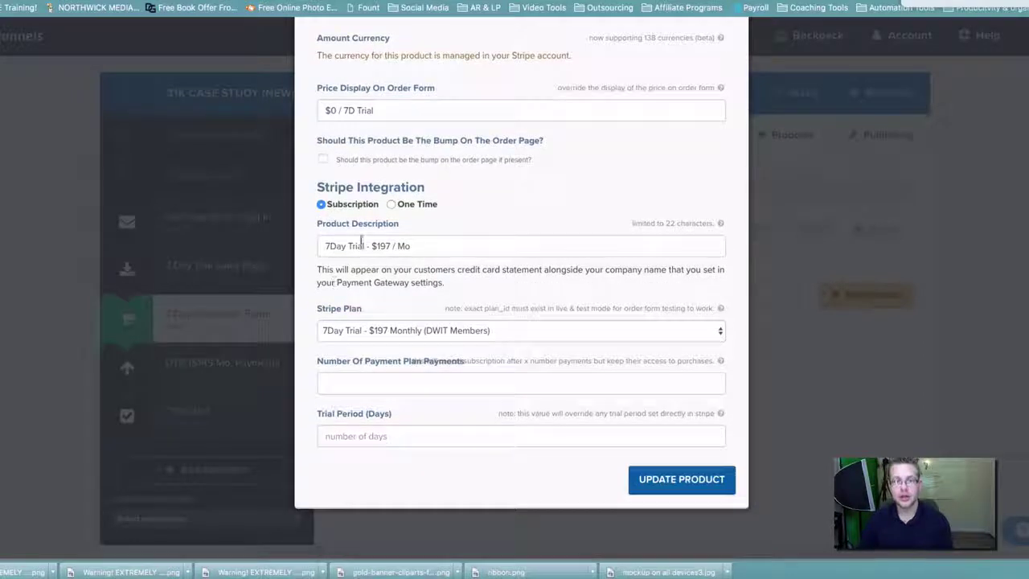
pyautogui.scroll(-1, 362, 237)
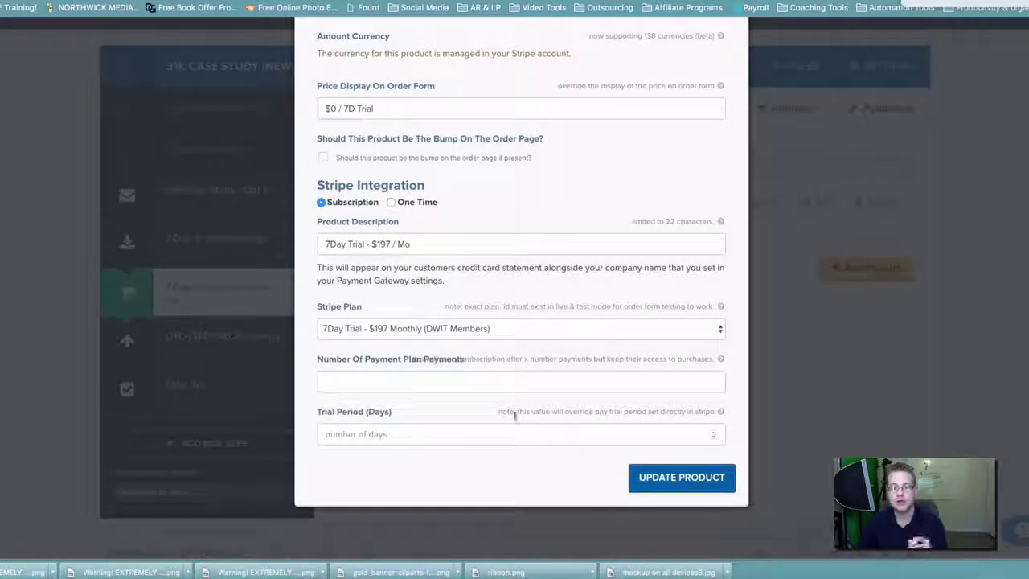
pyautogui.moveTo(497, 412); pyautogui.dragTo(707, 411)
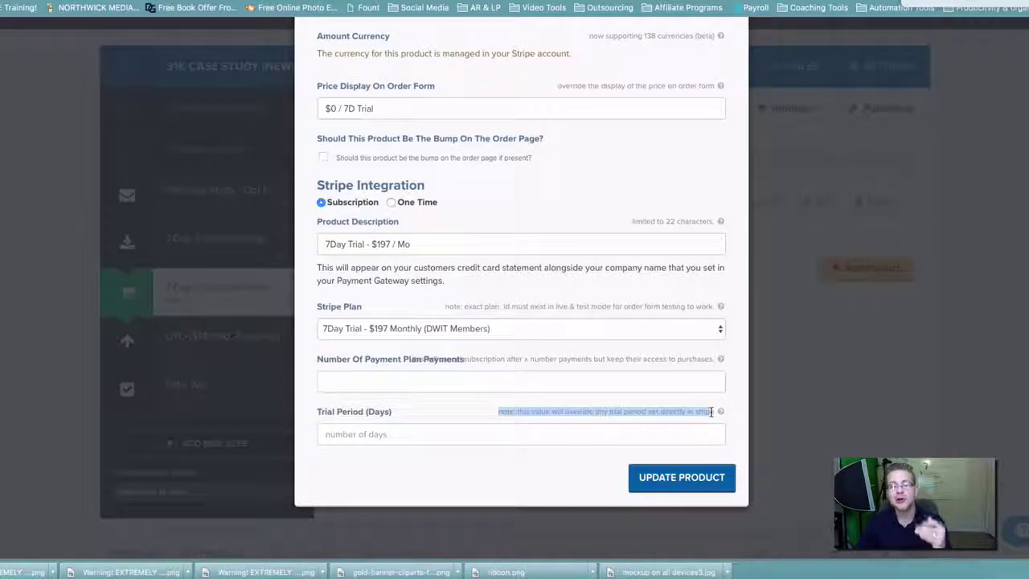
pyautogui.click(426, 413)
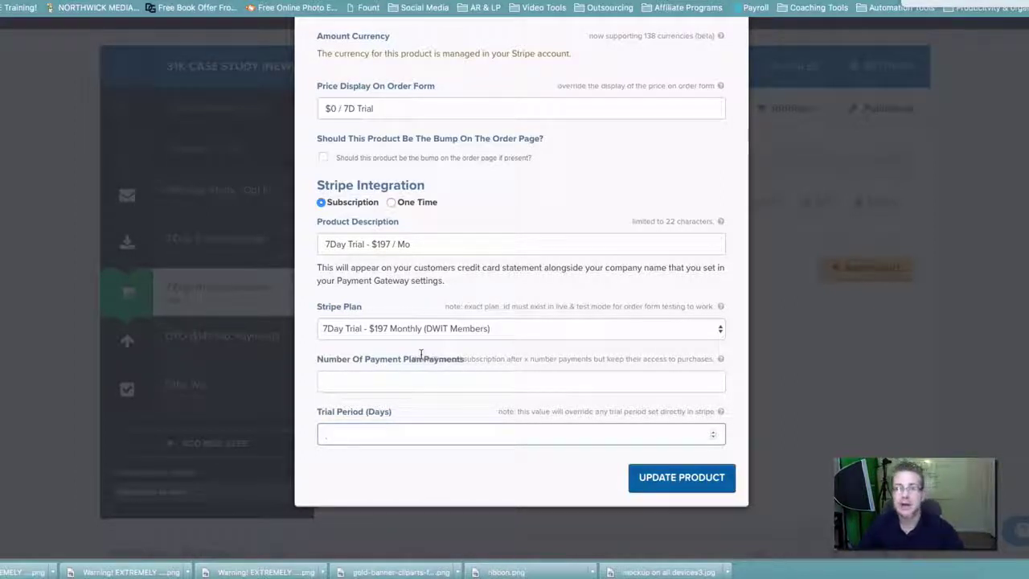
pyautogui.click(812, 2)
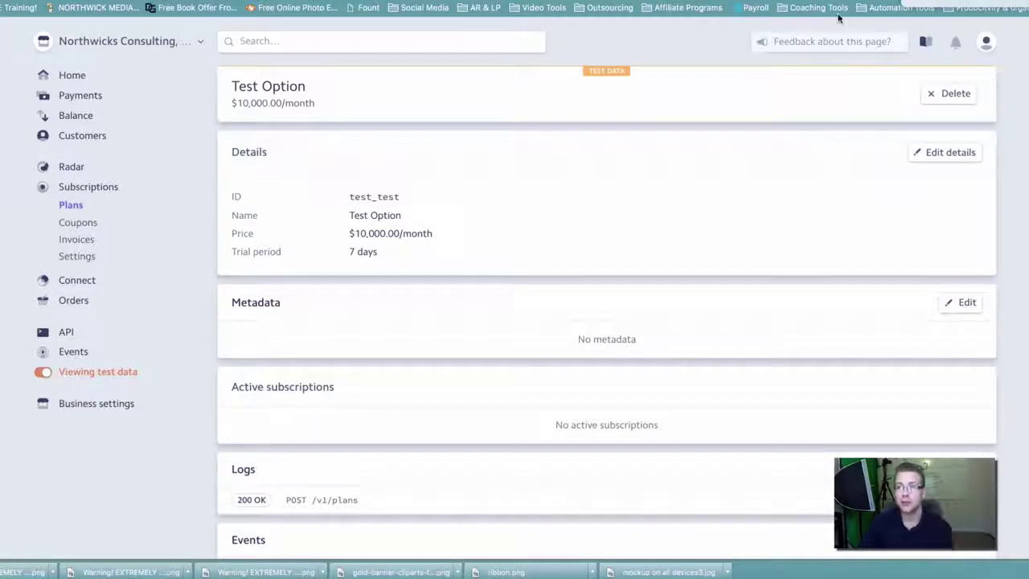
pyautogui.click(881, 3)
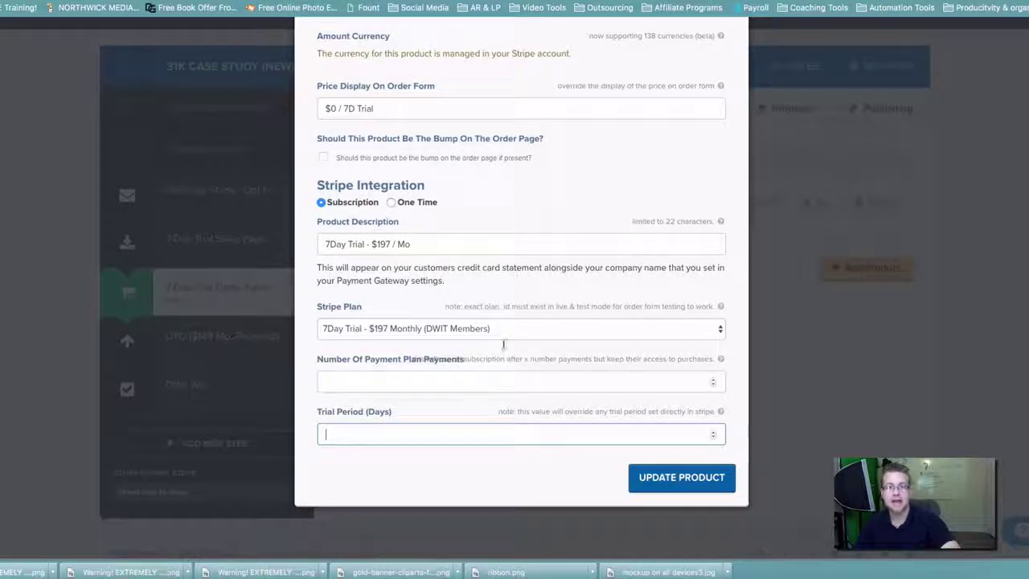
# Step: Close the product editor to return to the order form's products list
pyautogui.scroll(4, 504, 344)
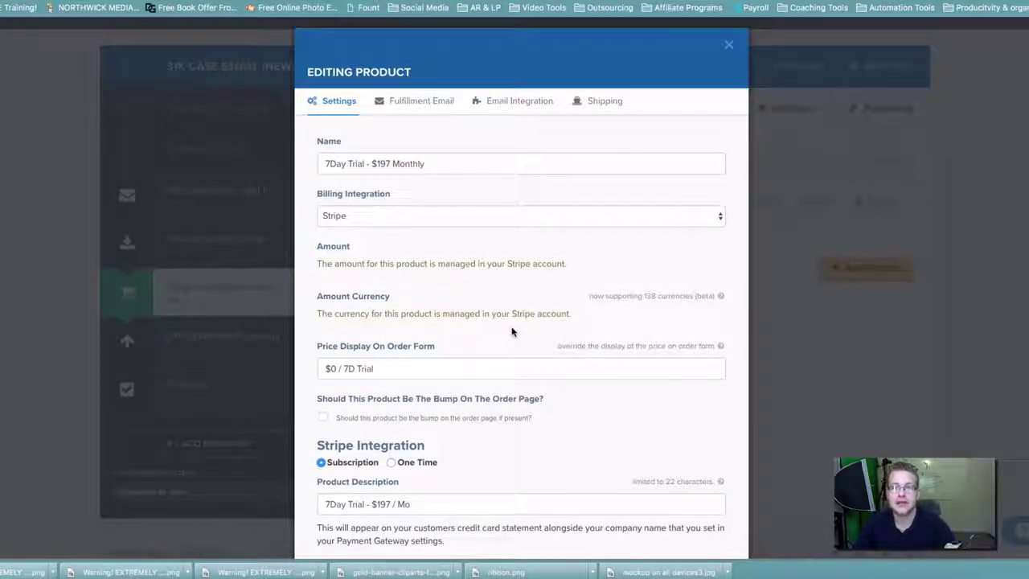
pyautogui.click(728, 44)
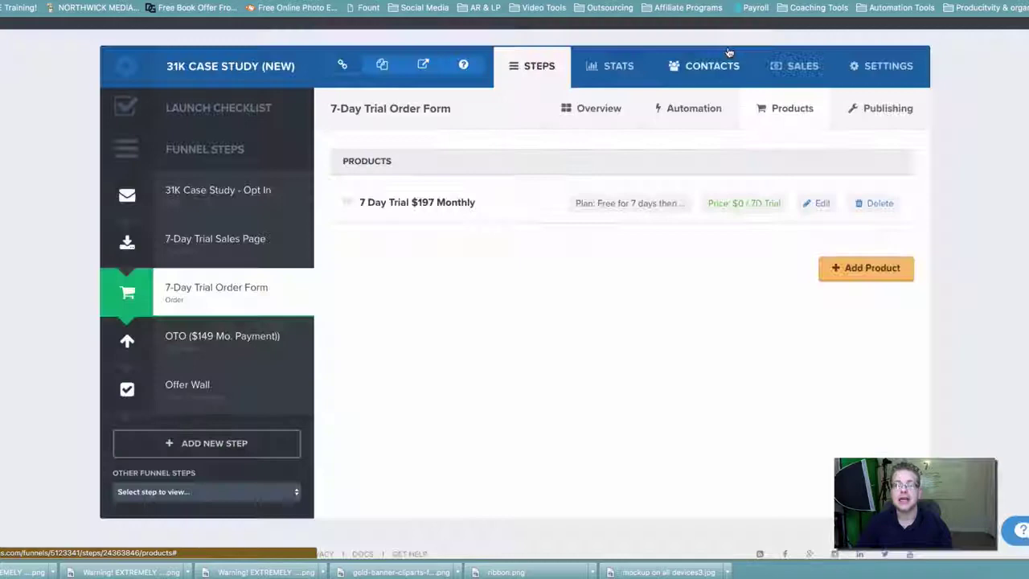
# Step: Open the funnel settings and highlight the Stripe Test Mode instructions
pyautogui.click(906, 70)
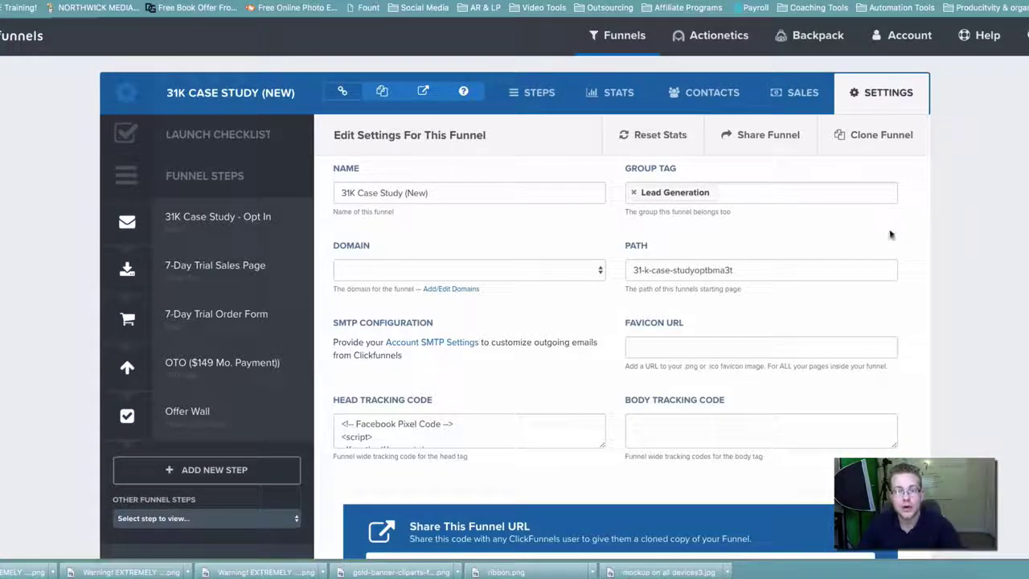
pyautogui.scroll(-5, 923, 244)
pyautogui.scroll(5, 923, 244)
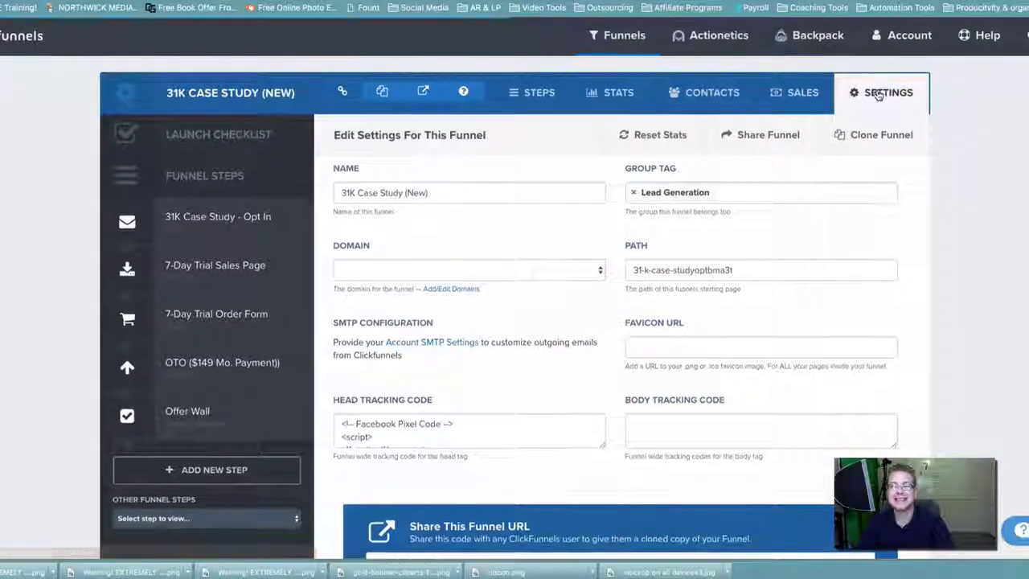
pyautogui.scroll(-2, 593, 241)
pyautogui.scroll(-3, 594, 234)
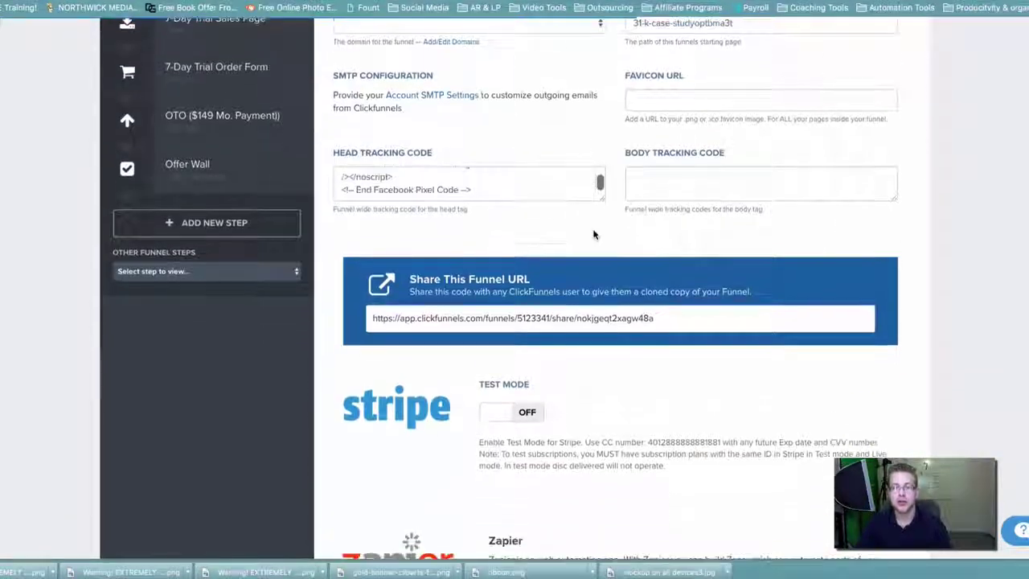
pyautogui.scroll(-5, 1005, 245)
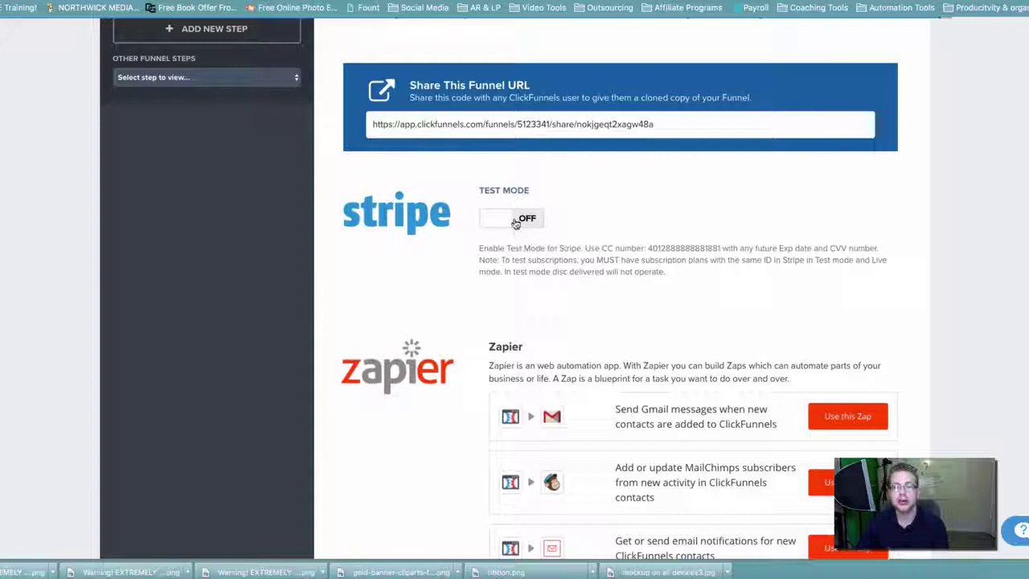
pyautogui.moveTo(687, 281); pyautogui.dragTo(499, 244)
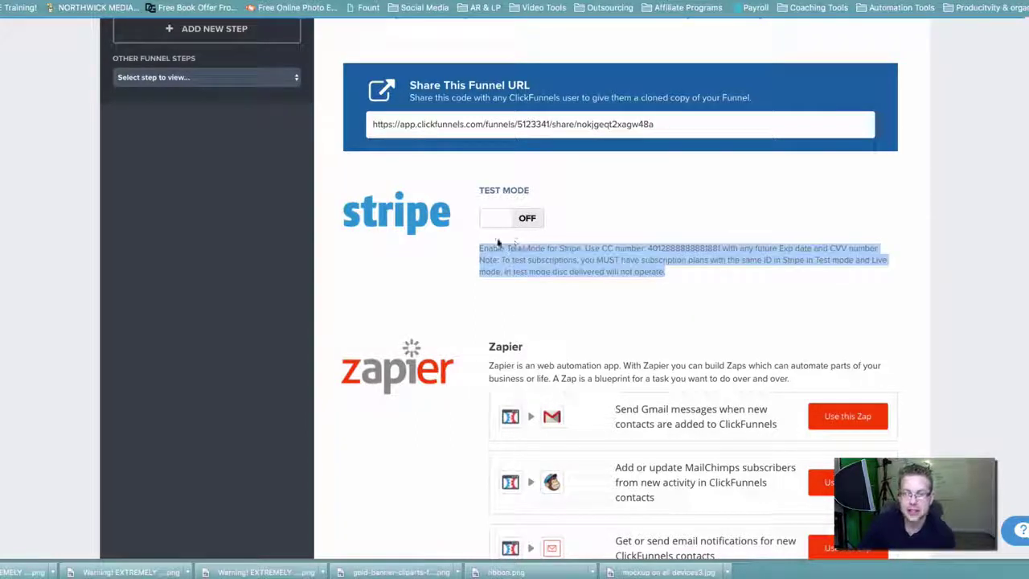
pyautogui.click(574, 250)
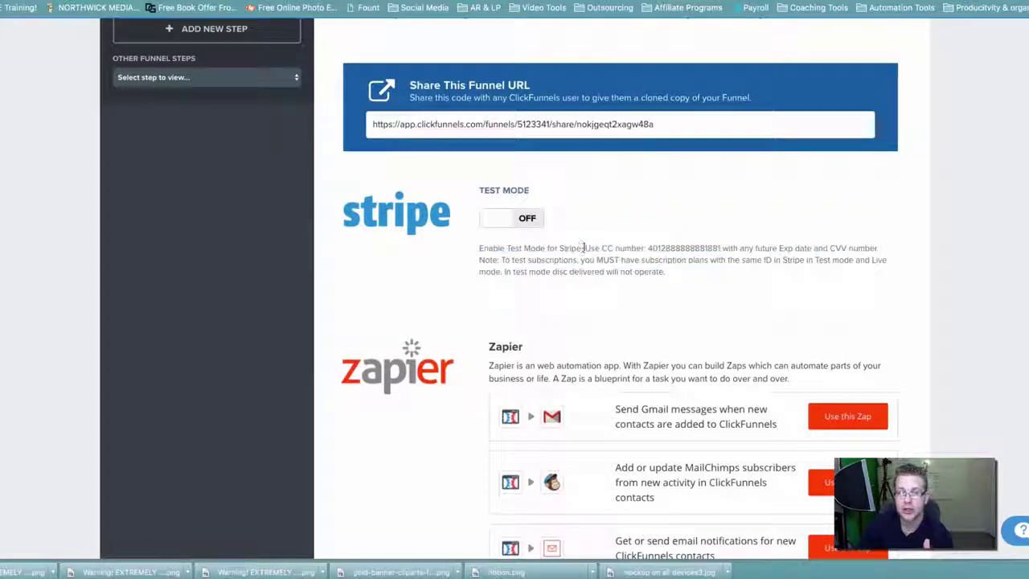
# Step: Highlight the test card number, CVV wording, and the matching test/live plan IDs note
pyautogui.moveTo(584, 246); pyautogui.dragTo(721, 245)
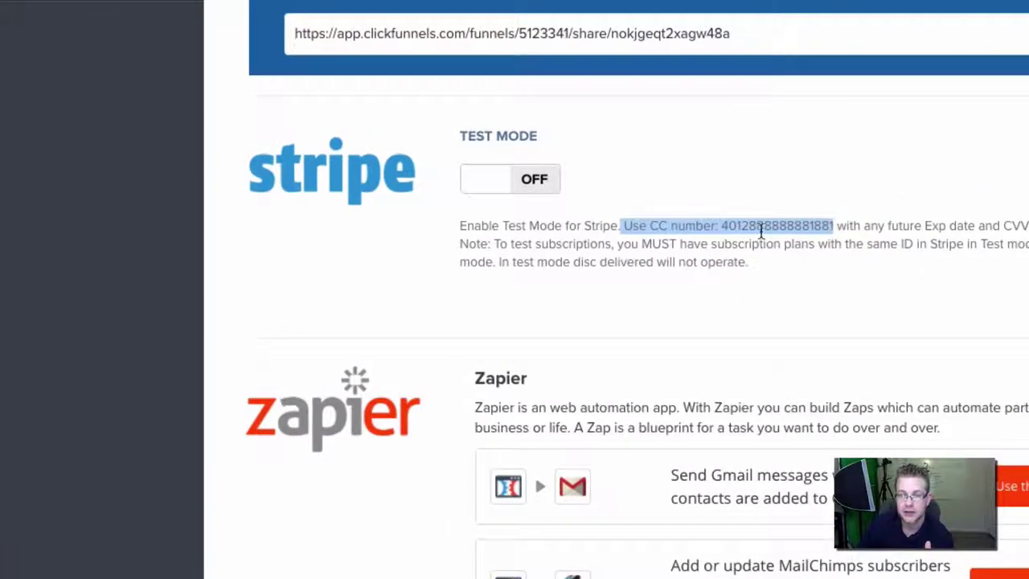
pyautogui.moveTo(839, 226); pyautogui.dragTo(718, 226)
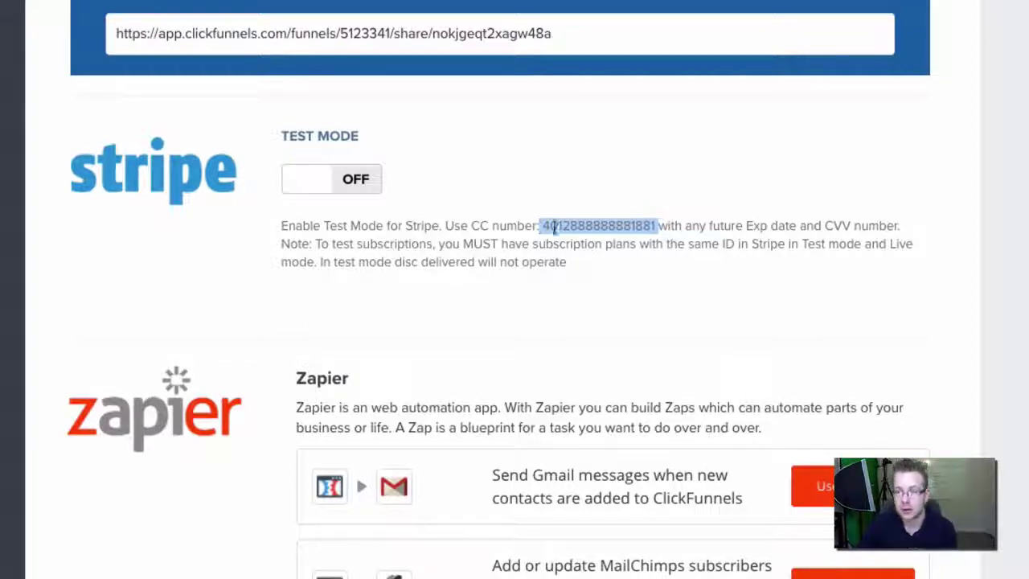
pyautogui.click(857, 224)
pyautogui.moveTo(899, 226); pyautogui.dragTo(828, 230)
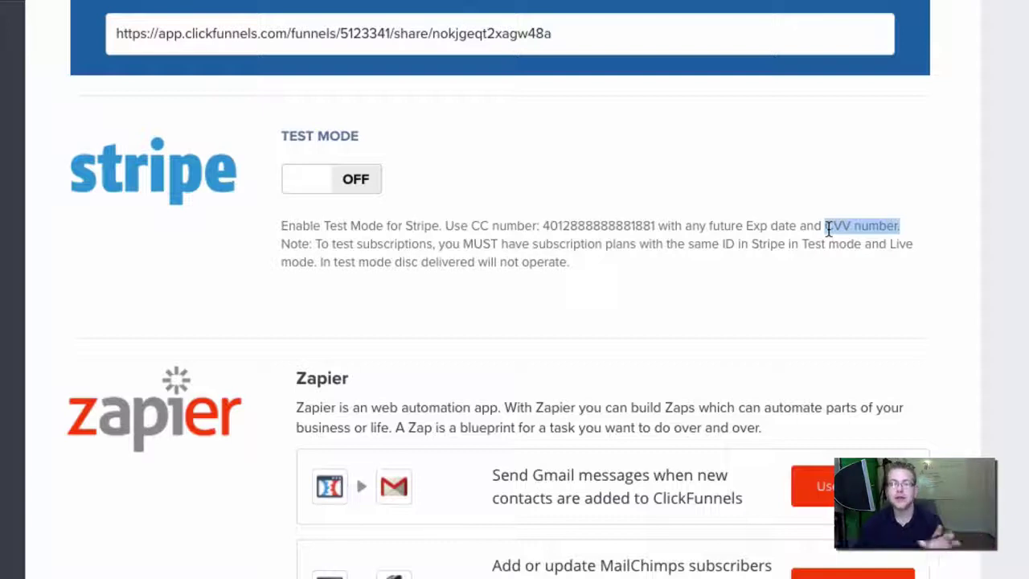
pyautogui.moveTo(569, 262); pyautogui.dragTo(319, 241)
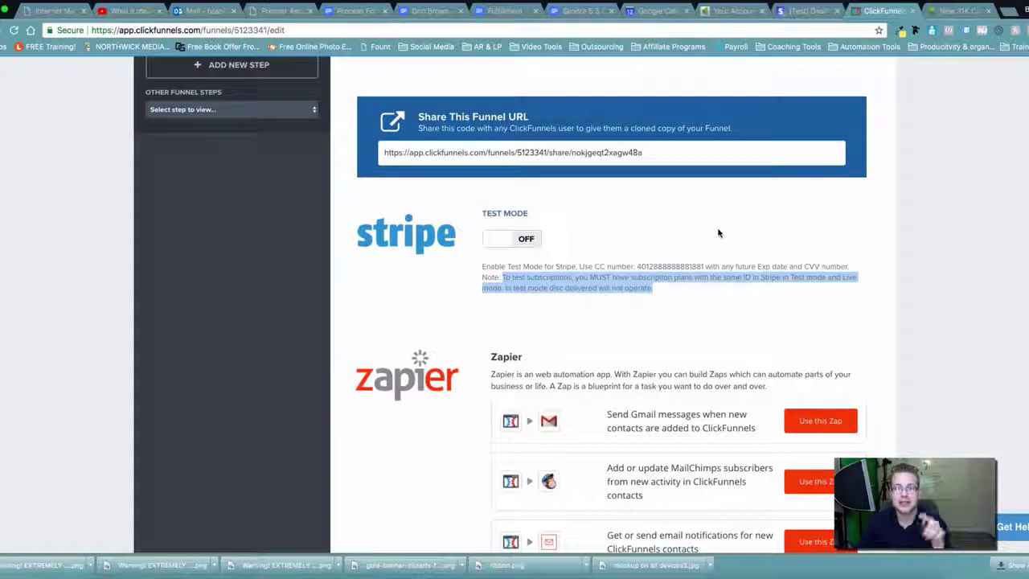
pyautogui.click(804, 11)
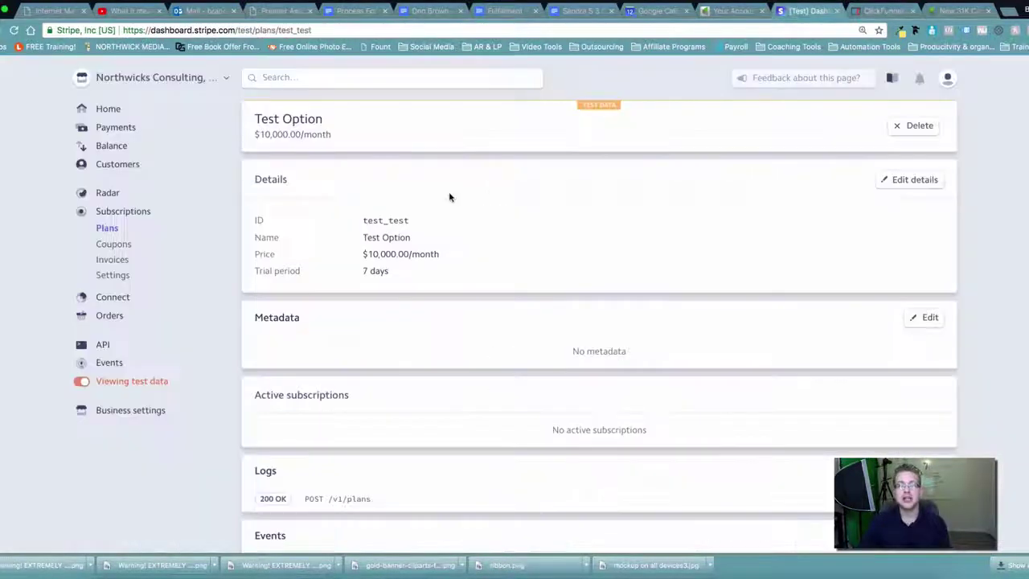
# Step: Compare the test_test plan's ID and Test option name in Stripe's test and live data
pyautogui.doubleClick(374, 219)
pyautogui.moveTo(414, 237)
pyautogui.mouseDown()
pyautogui.moveTo(338, 240)
pyautogui.moveTo(425, 226)
pyautogui.mouseUp()
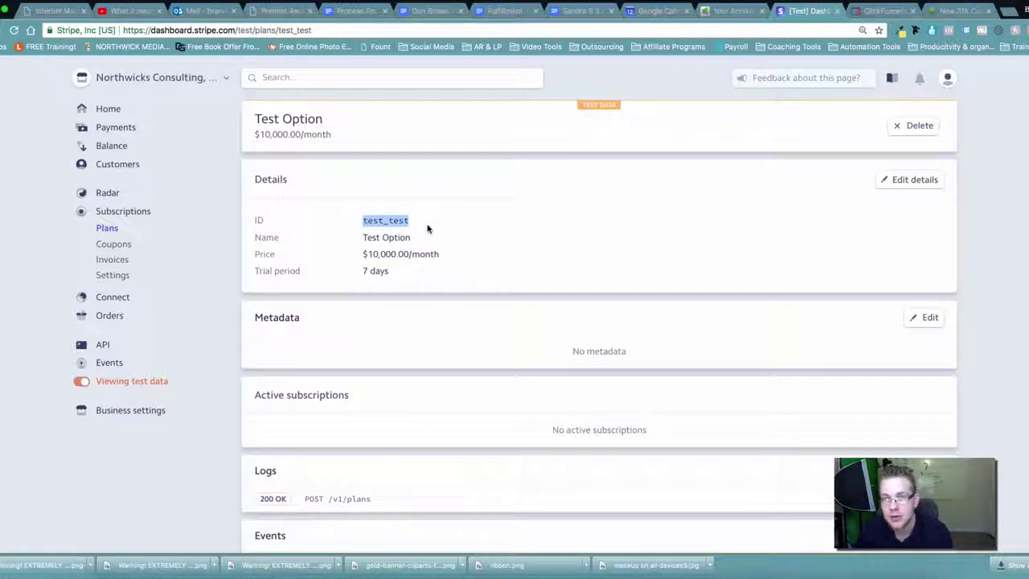
pyautogui.click(105, 380)
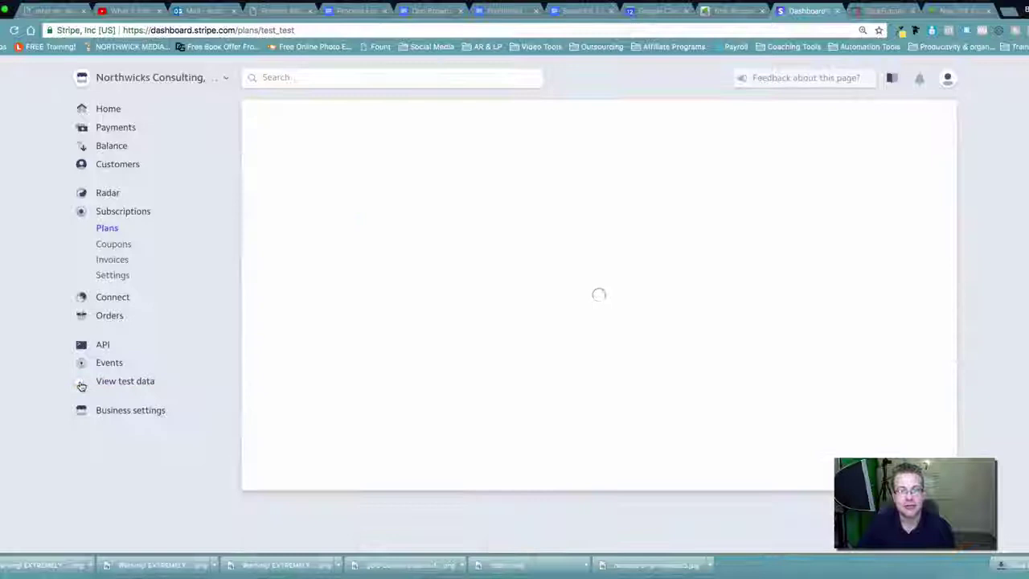
pyautogui.moveTo(409, 238); pyautogui.dragTo(354, 238)
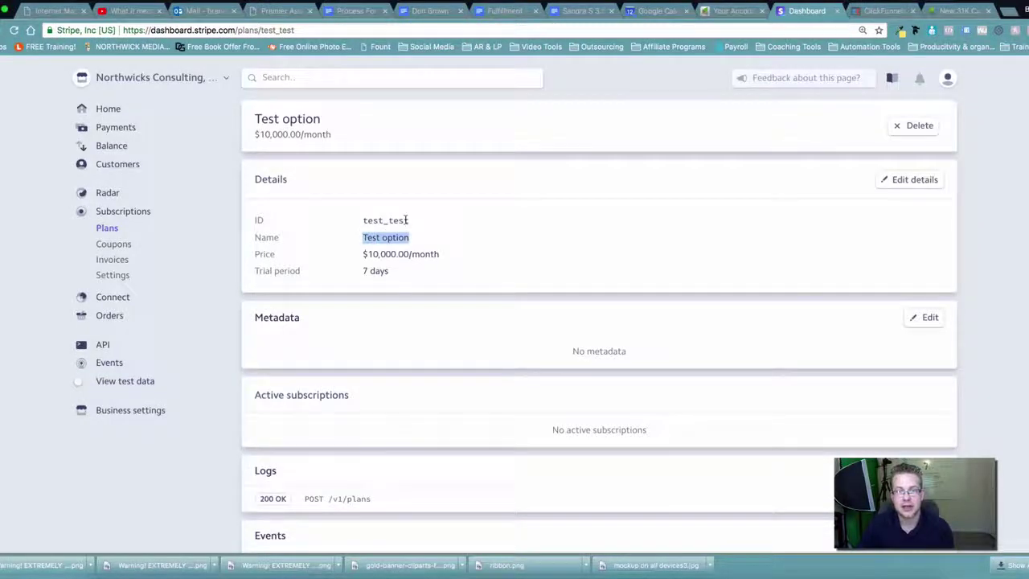
pyautogui.moveTo(408, 219); pyautogui.dragTo(334, 225)
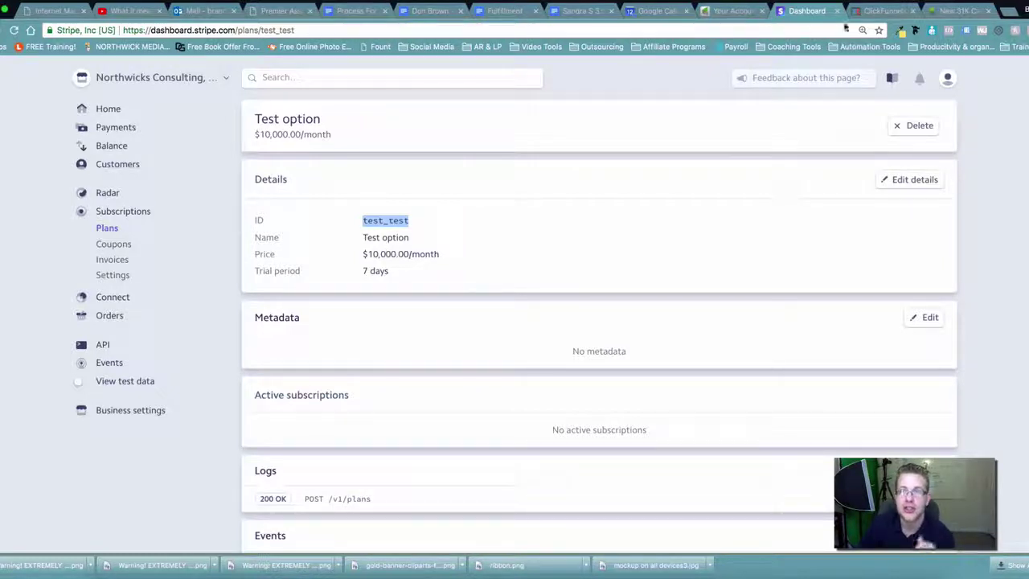
# Step: Back in ClickFunnels, reopen the 7-Day Trial Order Form step's overview
pyautogui.click(885, 11)
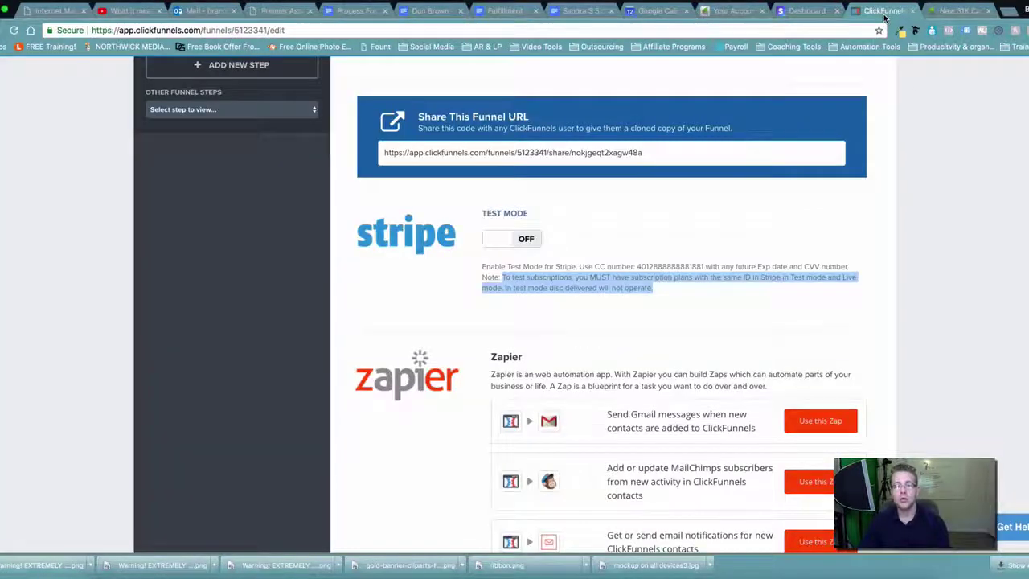
pyautogui.click(939, 177)
pyautogui.scroll(5, 945, 176)
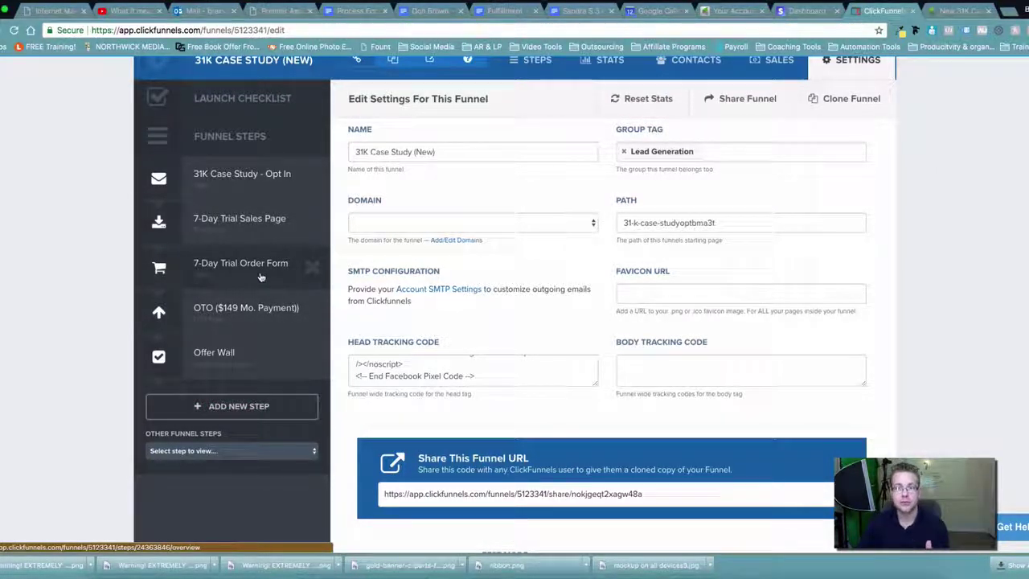
pyautogui.scroll(2, 273, 275)
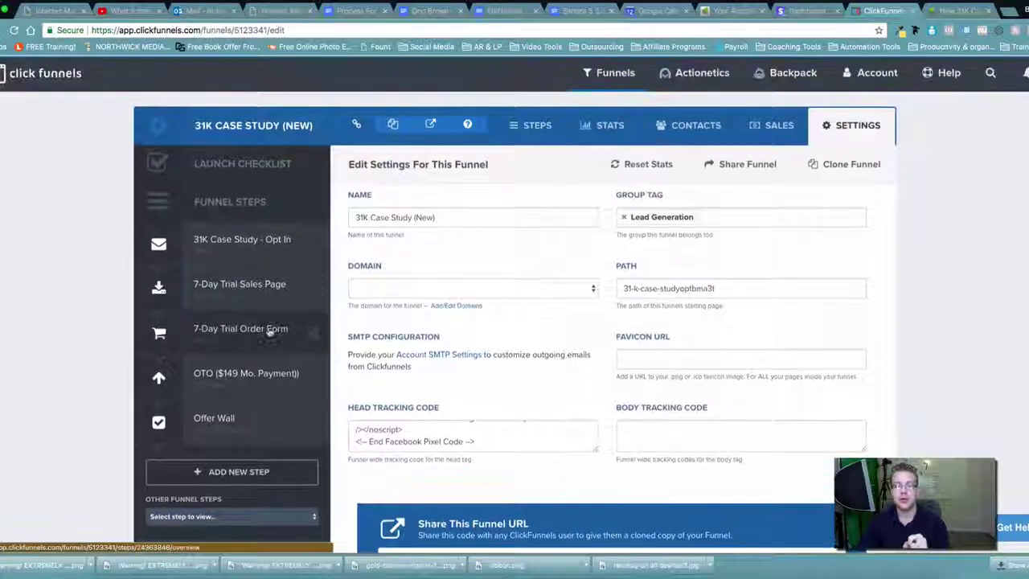
pyautogui.click(274, 329)
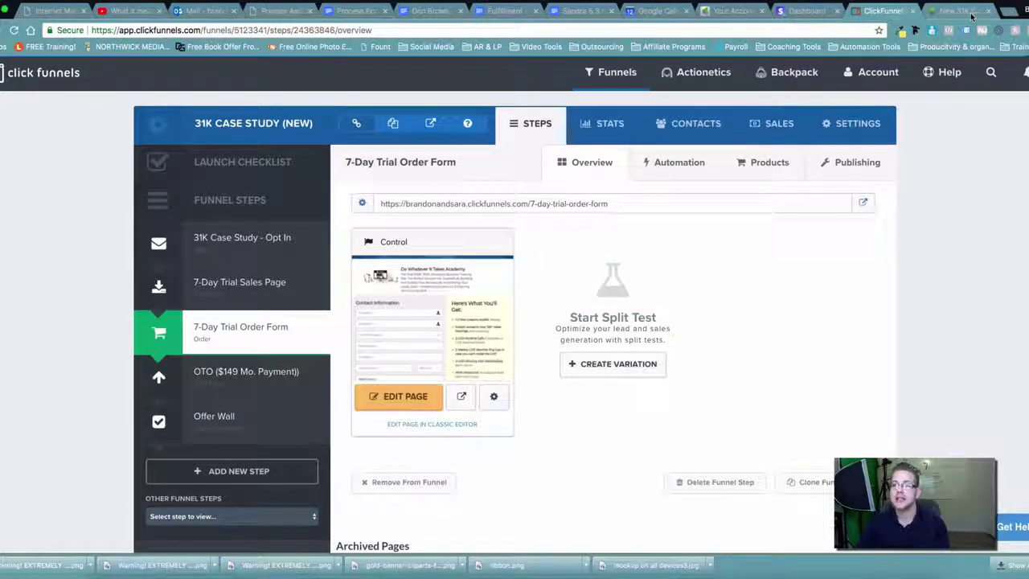
# Step: Compare the Infusionsoft campaign canvas with the ClickFunnels order form step
pyautogui.click(971, 13)
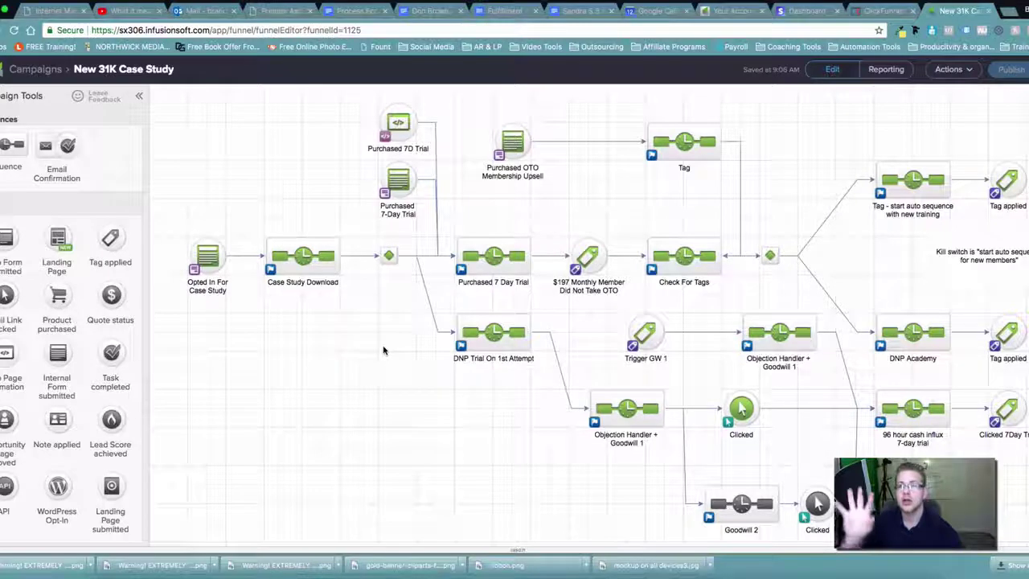
pyautogui.click(884, 11)
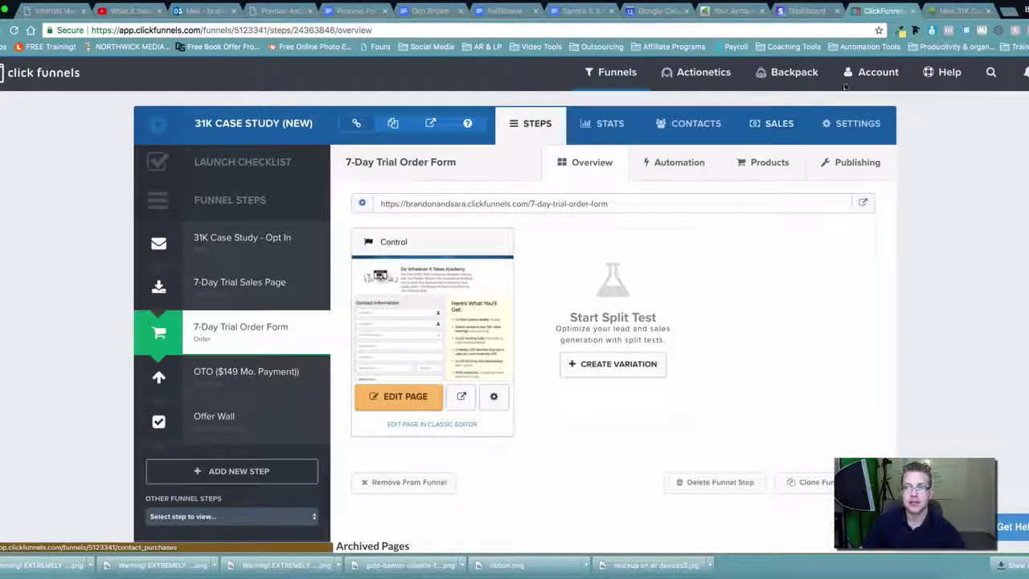
pyautogui.click(960, 11)
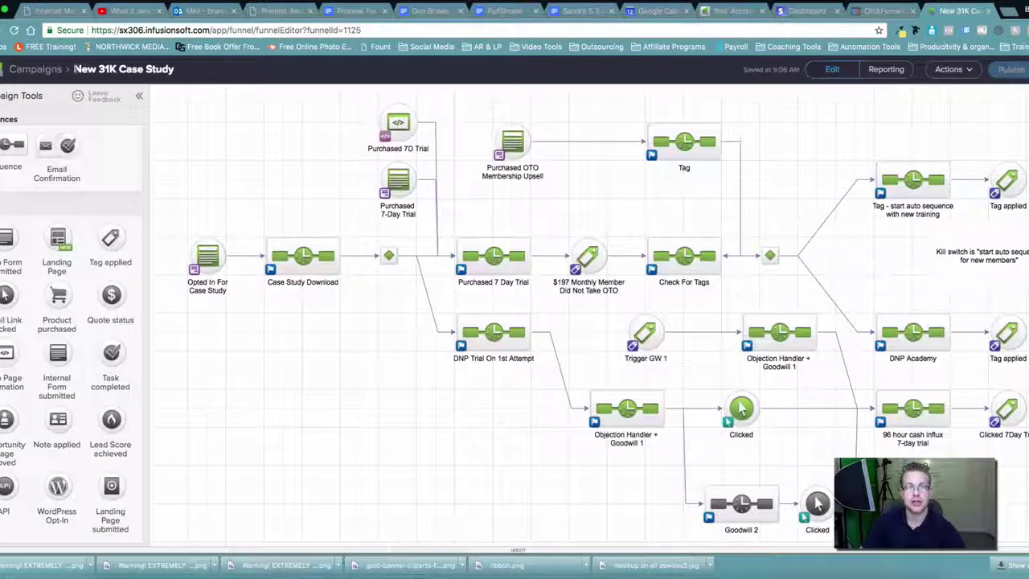
pyautogui.click(120, 69)
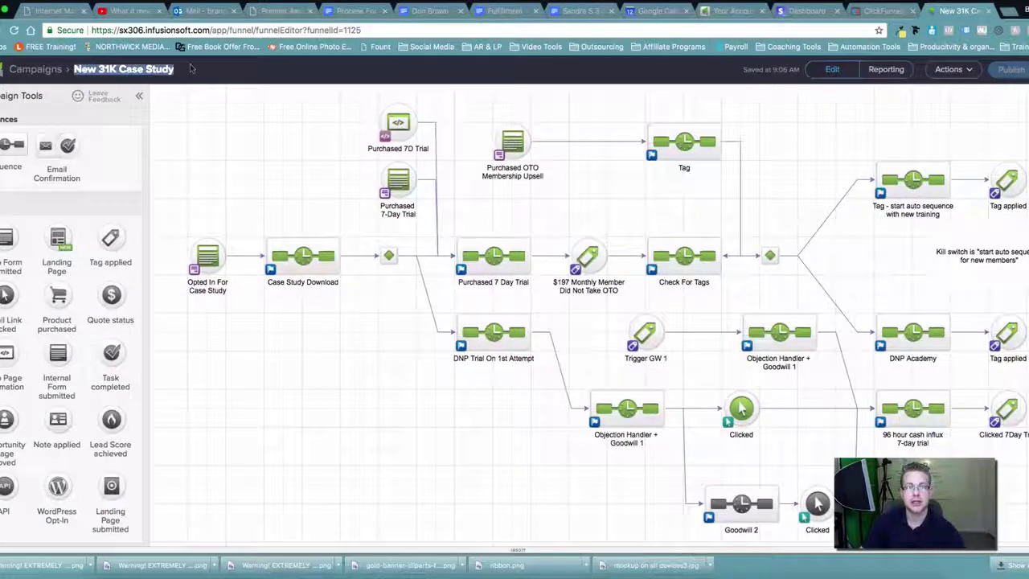
pyautogui.click(213, 291)
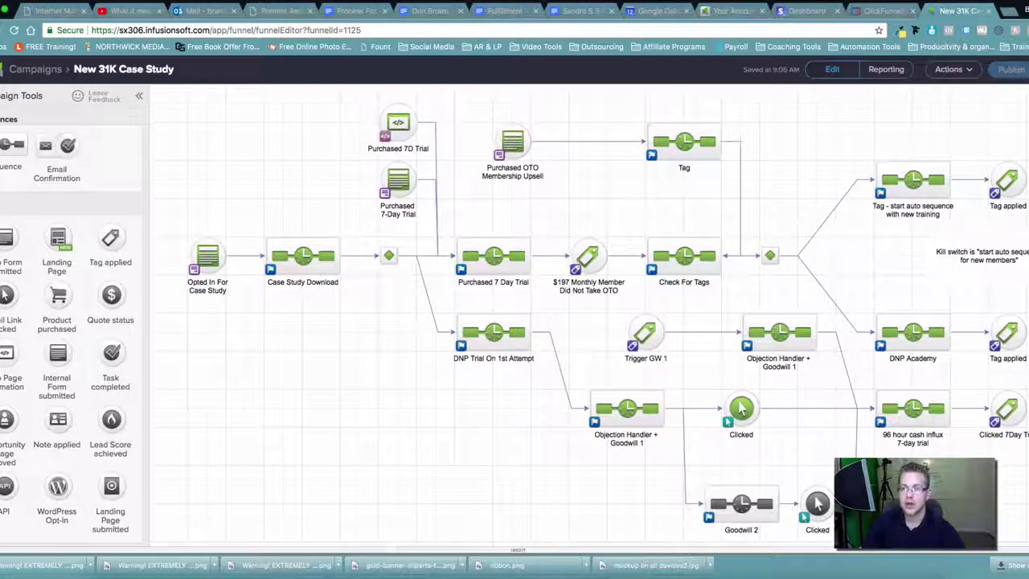
pyautogui.click(876, 11)
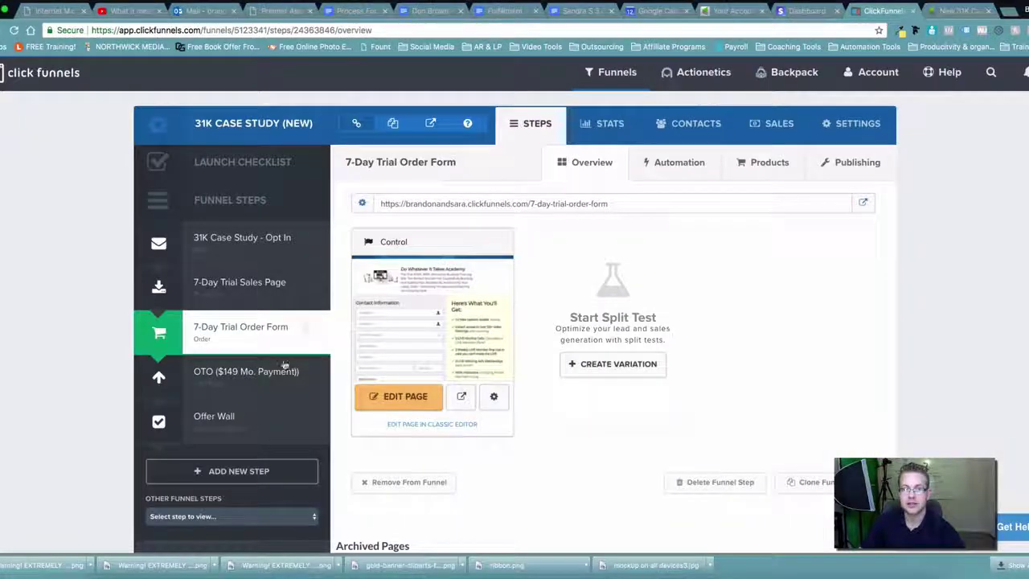
# Step: Inspect the Purchased 7-Day Trial and Opted In For Case Study goals in Infusionsoft
pyautogui.hotkey('ctrl', 'Tab')
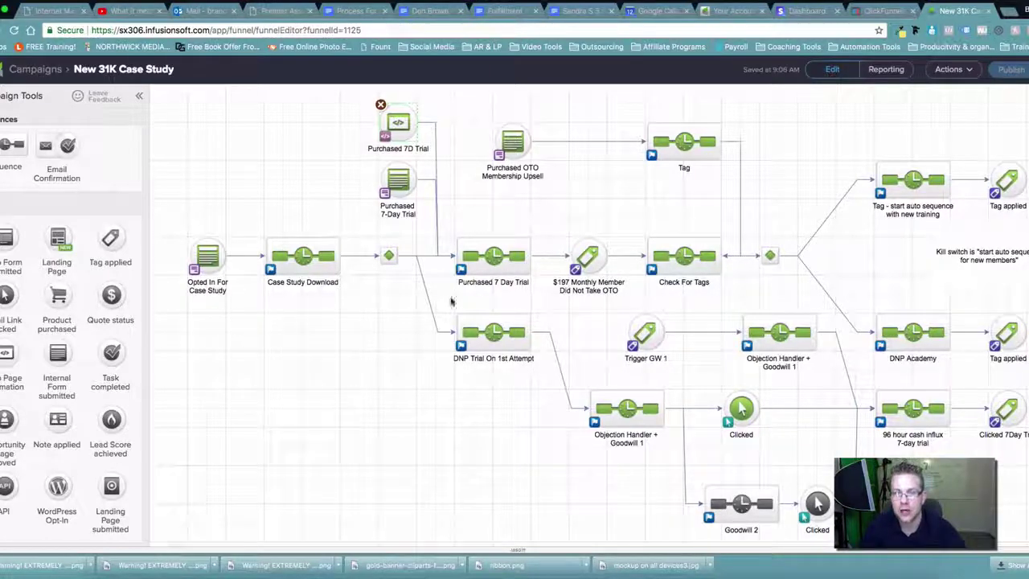
pyautogui.tripleClick(397, 212)
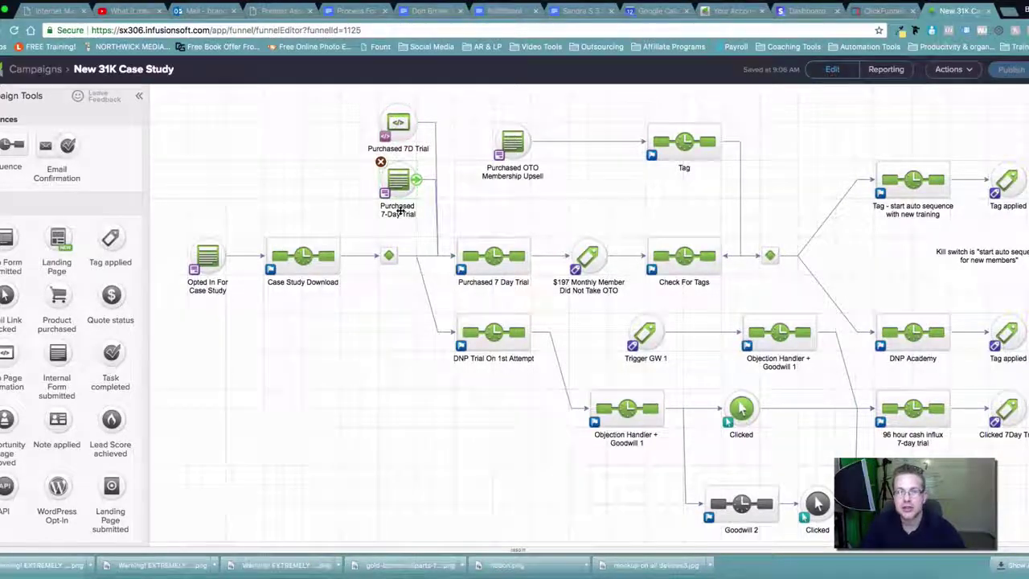
pyautogui.click(190, 294)
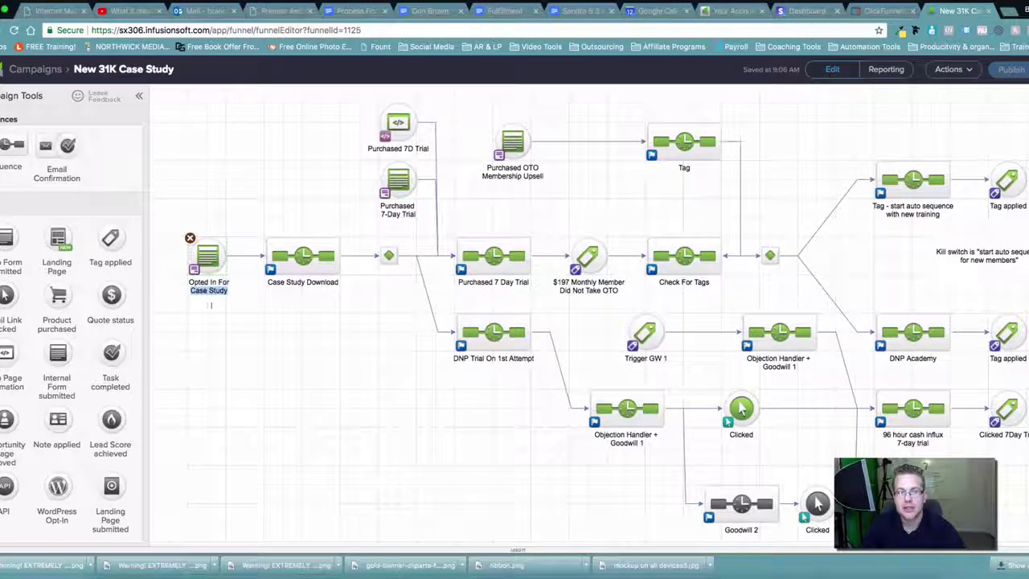
pyautogui.click(232, 331)
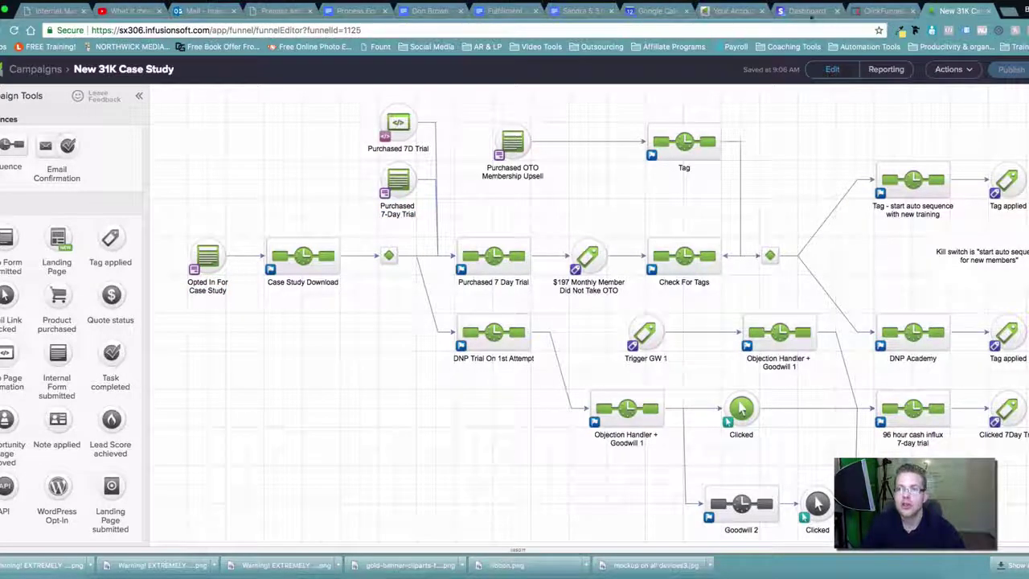
pyautogui.click(882, 11)
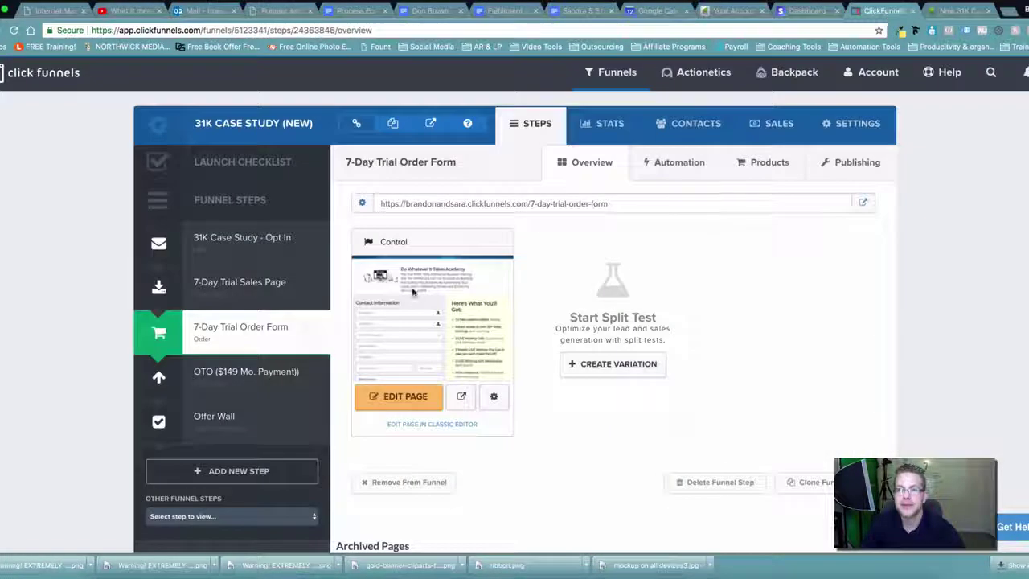
# Step: Open the 7 Day Trial $197 Monthly product from the order step's Products list for editing
pyautogui.click(772, 163)
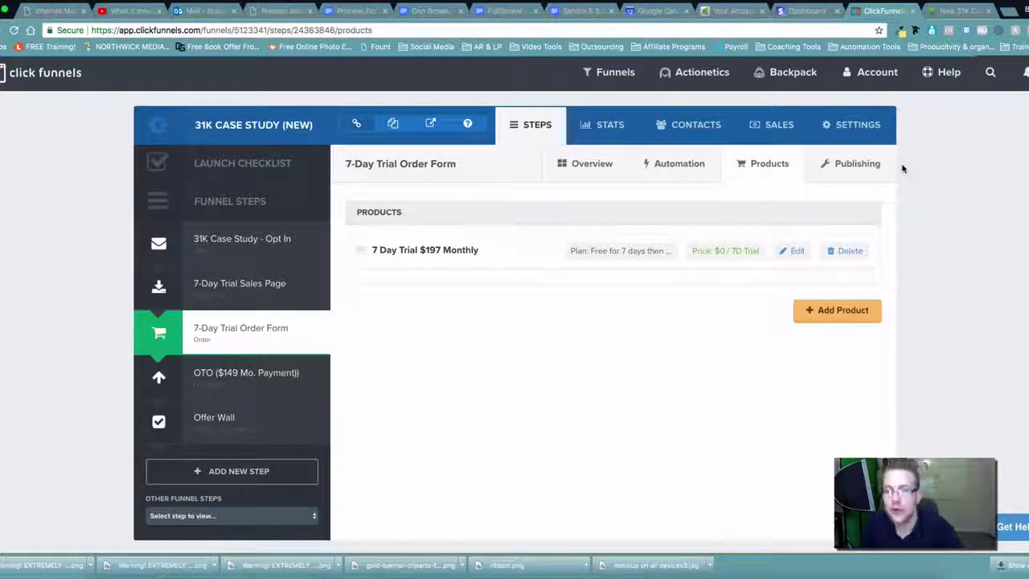
pyautogui.click(792, 252)
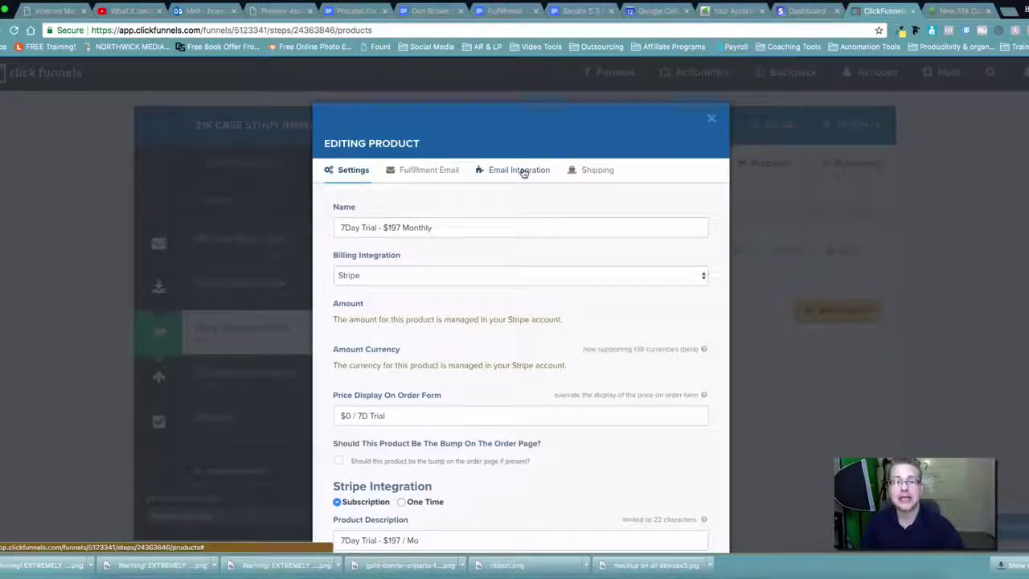
# Step: In the product's Email Integration settings, keep Infusionsoft Api as the integration method
pyautogui.click(523, 171)
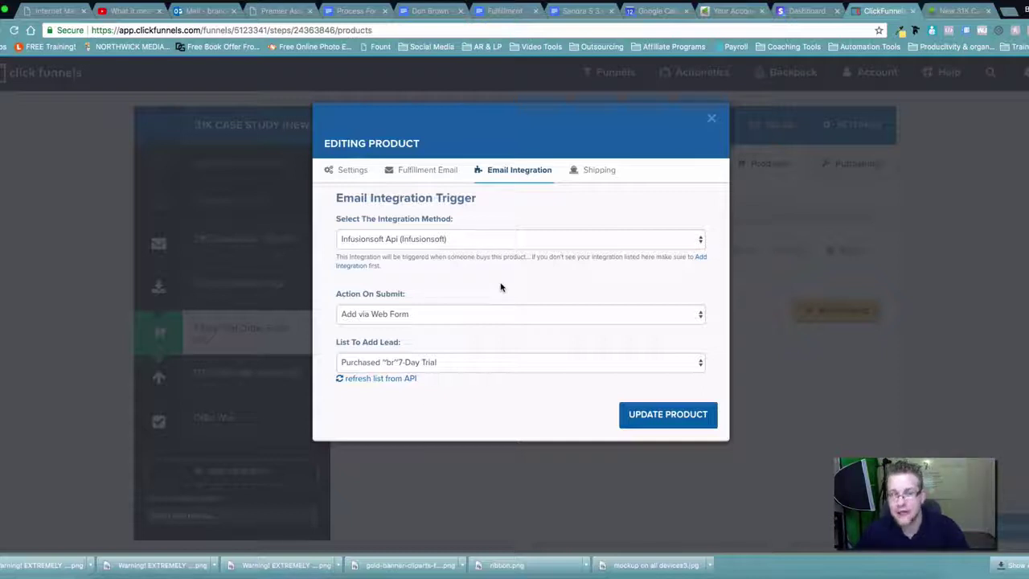
pyautogui.click(374, 315)
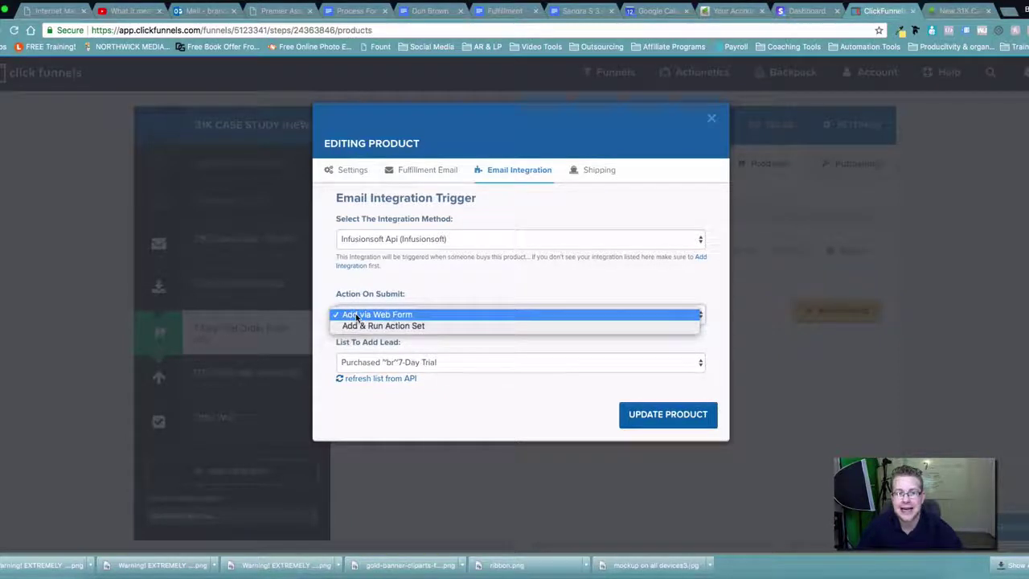
pyautogui.click(412, 291)
pyautogui.click(423, 238)
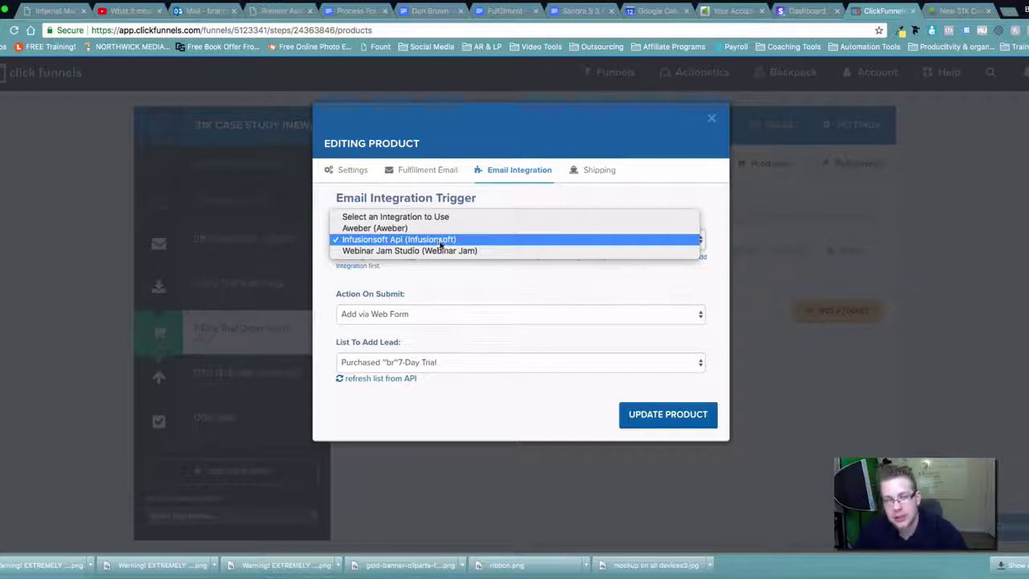
pyautogui.click(516, 281)
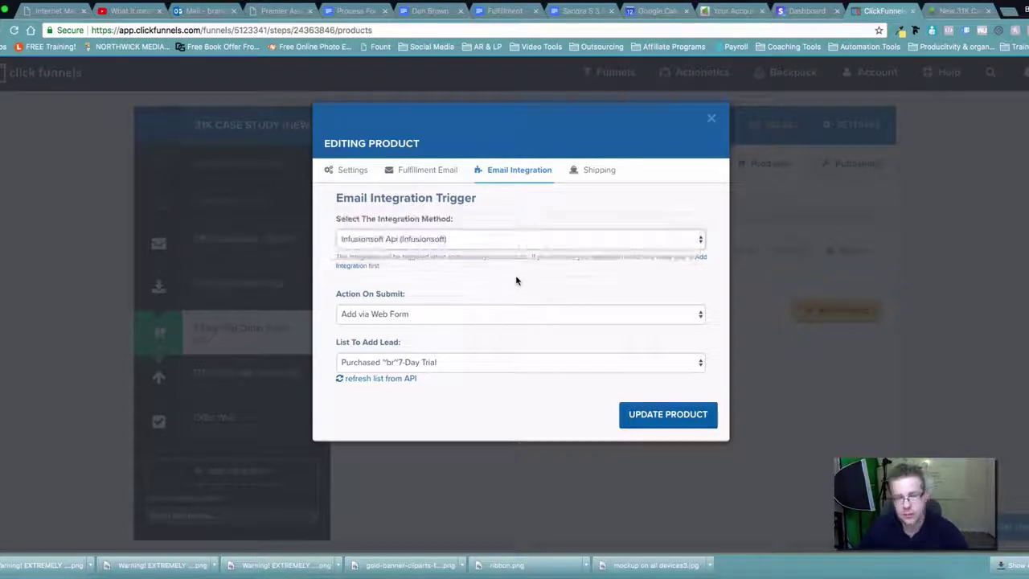
# Step: Keep Add via Web Form as the submit action, then bring up the Infusionsoft campaign
pyautogui.click(392, 320)
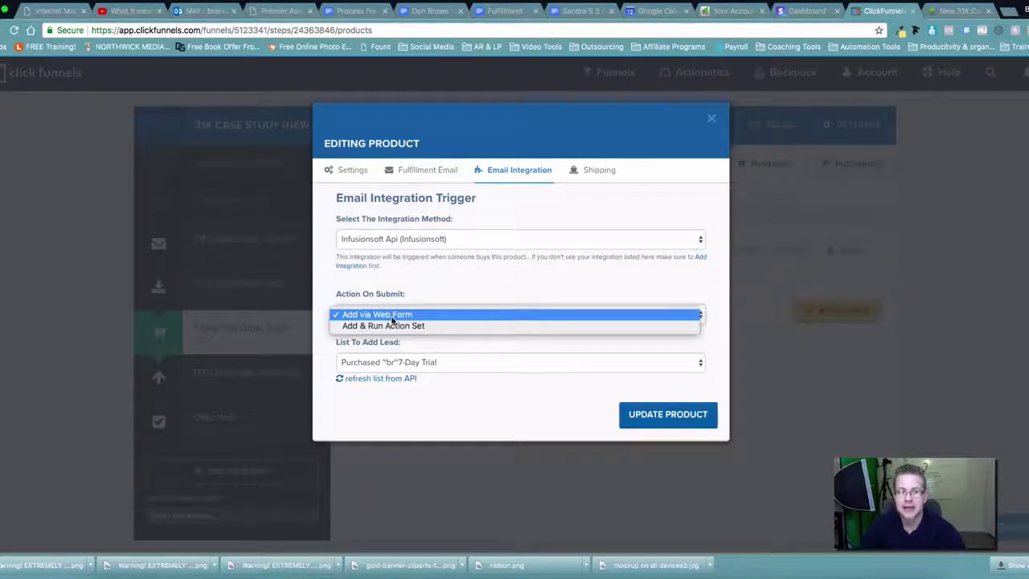
pyautogui.click(443, 309)
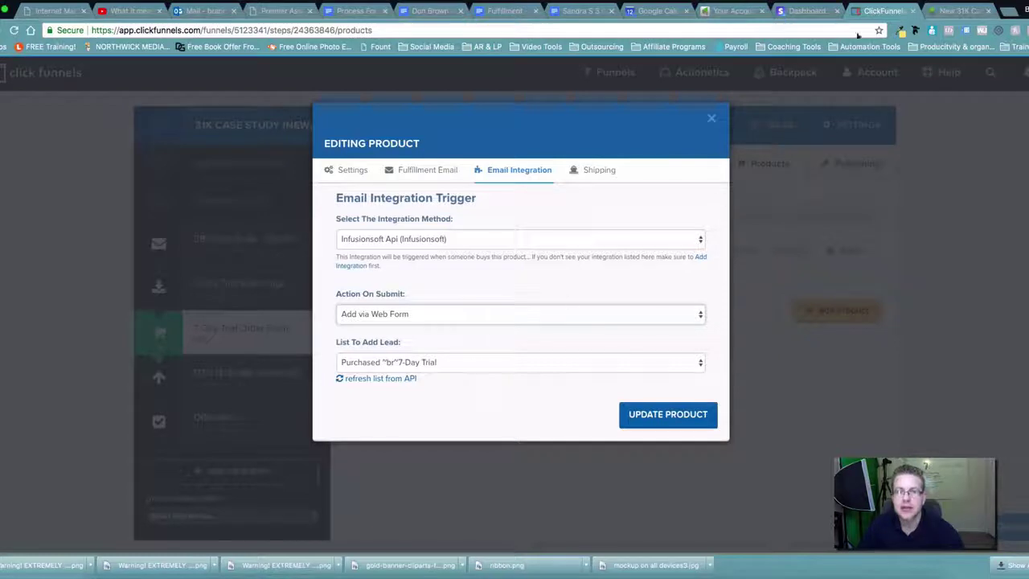
pyautogui.hotkey('ctrl', 'Tab')
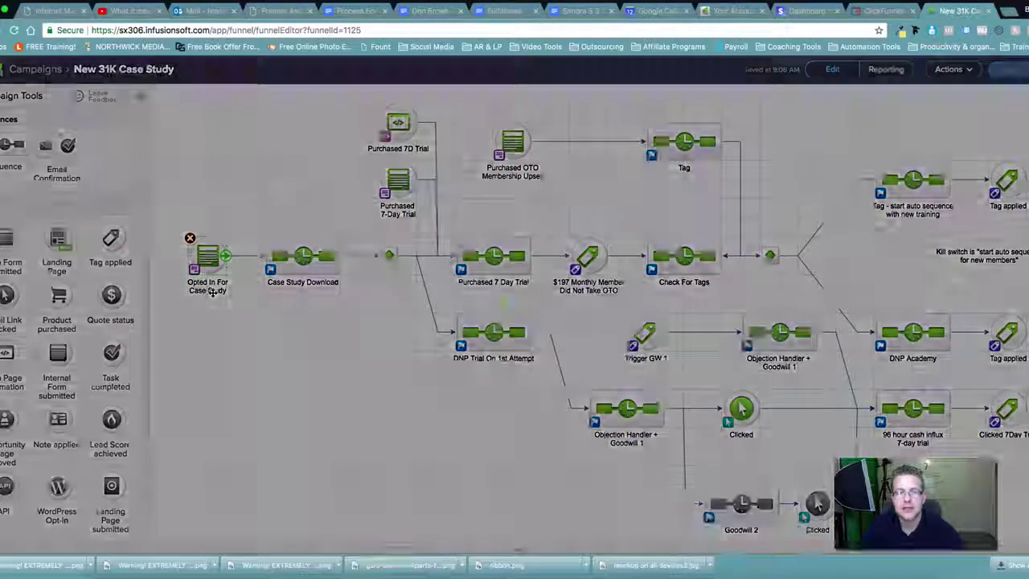
# Step: Inspect the Purchased 7-Day Trial and $197 Monthly Member goals on the Infusionsoft campaign canvas
pyautogui.moveTo(208, 290)
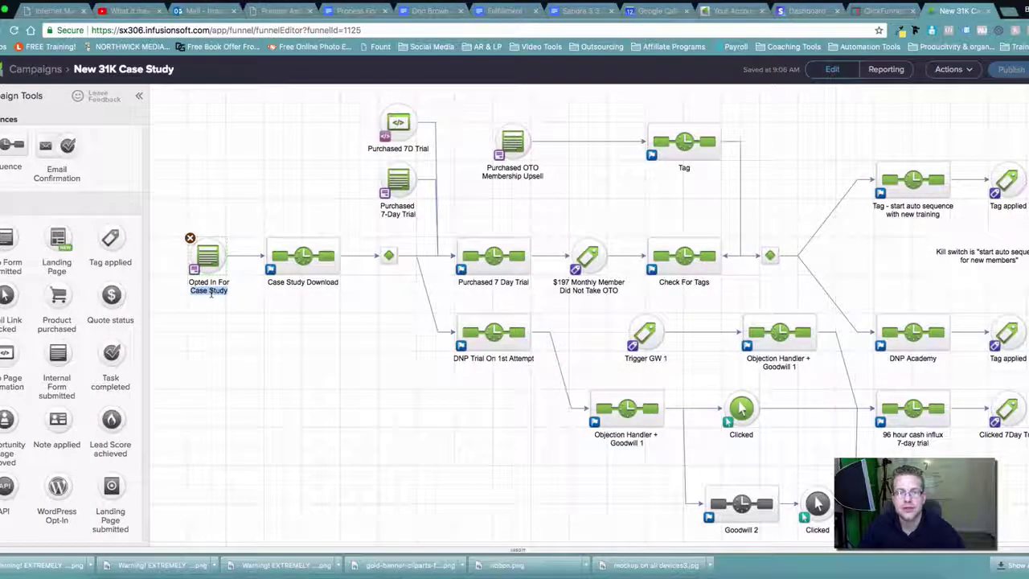
pyautogui.click(398, 210)
pyautogui.click(590, 291)
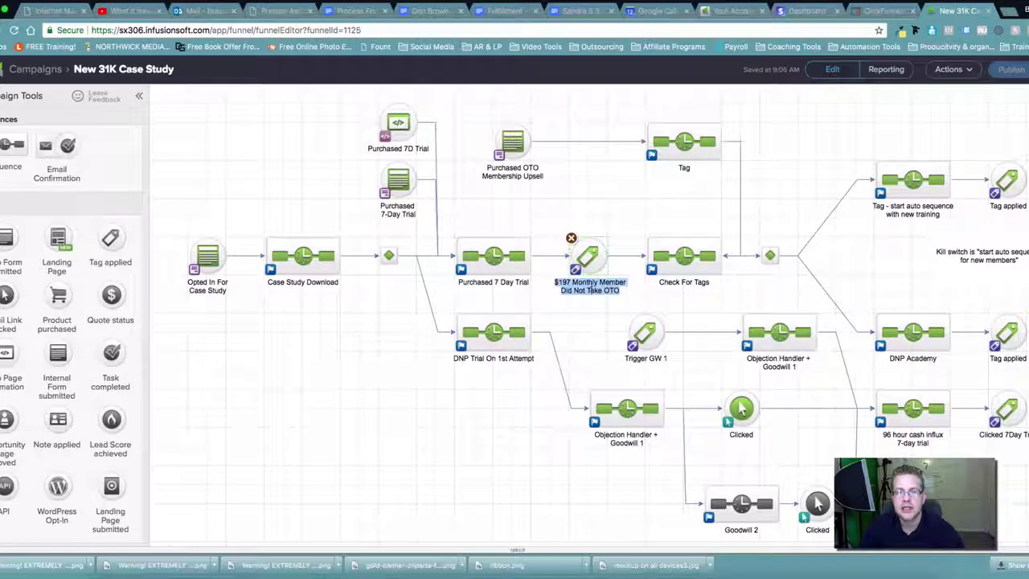
pyautogui.click(270, 420)
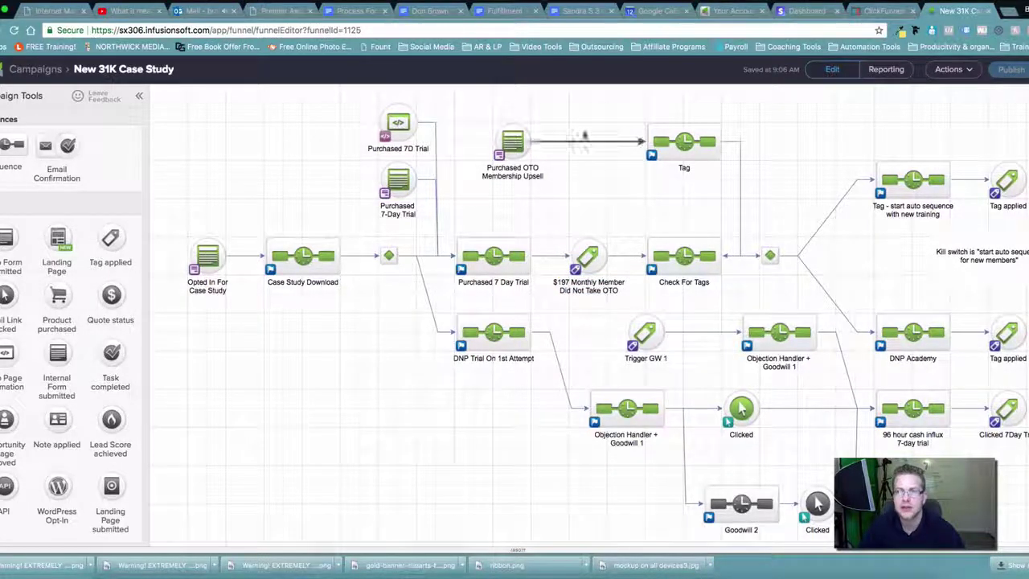
# Step: Keep Purchased 7-Day Trial as the List To Add Lead and compare it with the Infusionsoft campaign
pyautogui.click(878, 11)
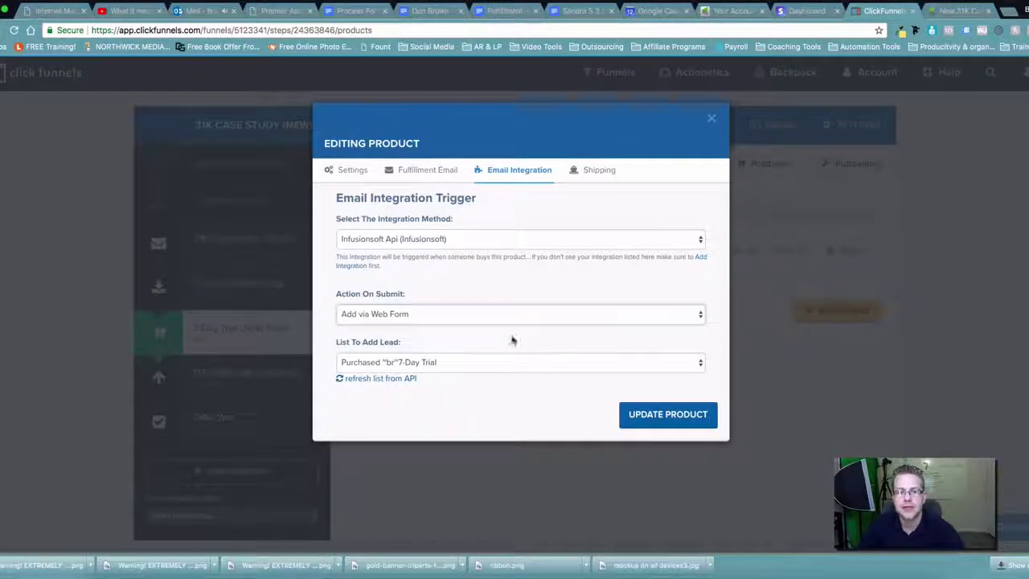
pyautogui.click(503, 363)
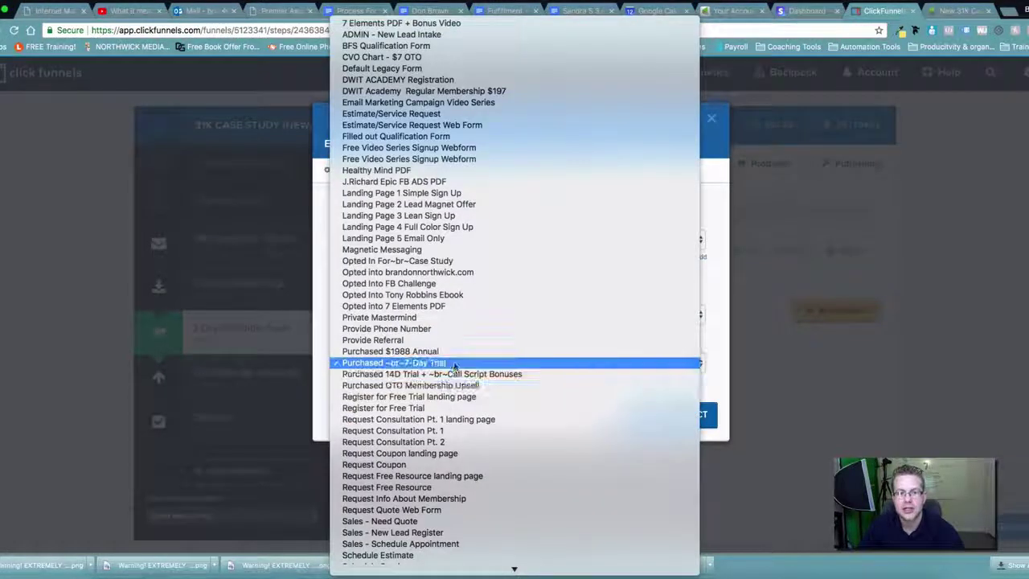
pyautogui.click(721, 275)
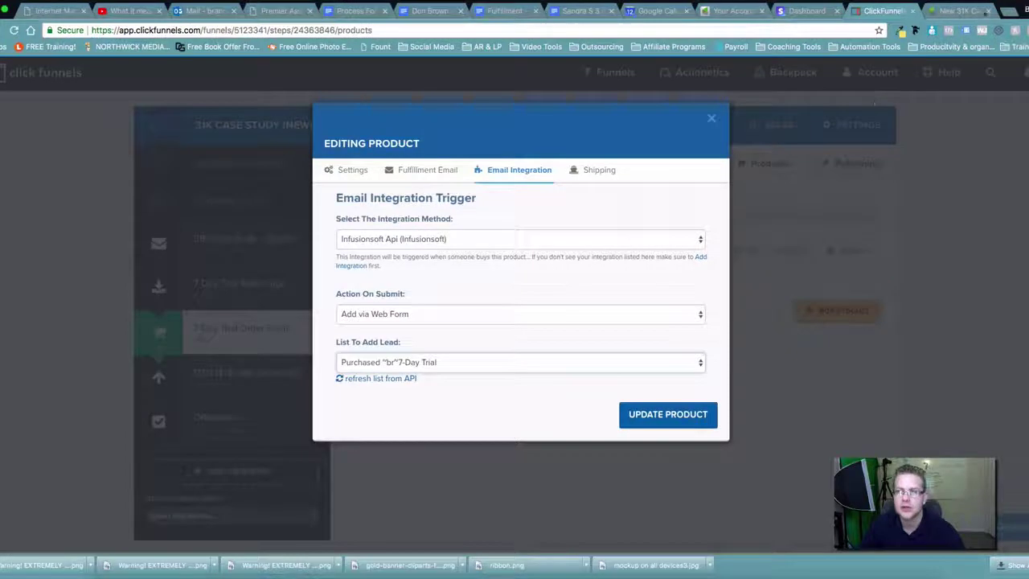
pyautogui.click(960, 10)
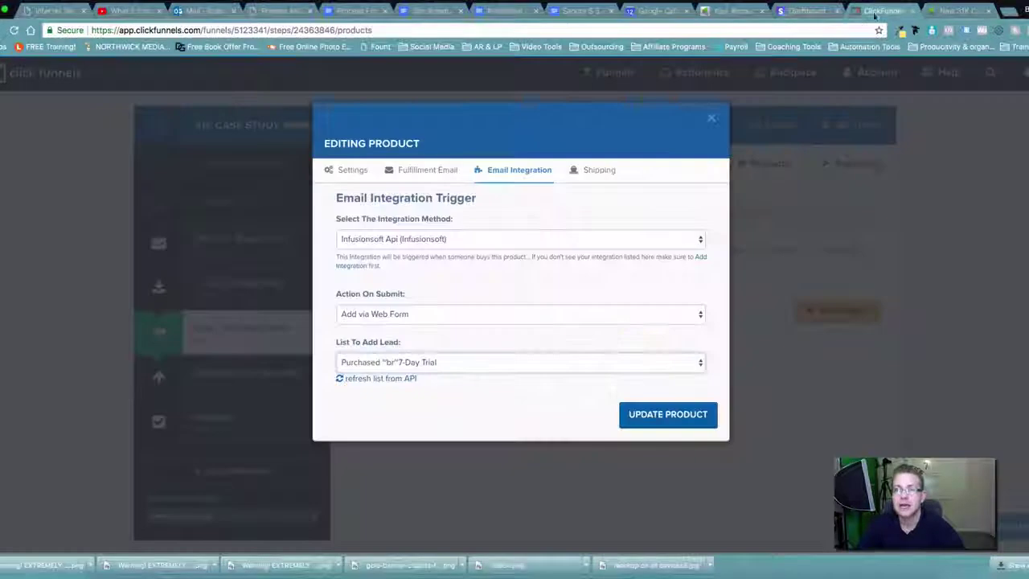
# Step: Review the available lead lists once more and close the product editor unchanged
pyautogui.click(880, 11)
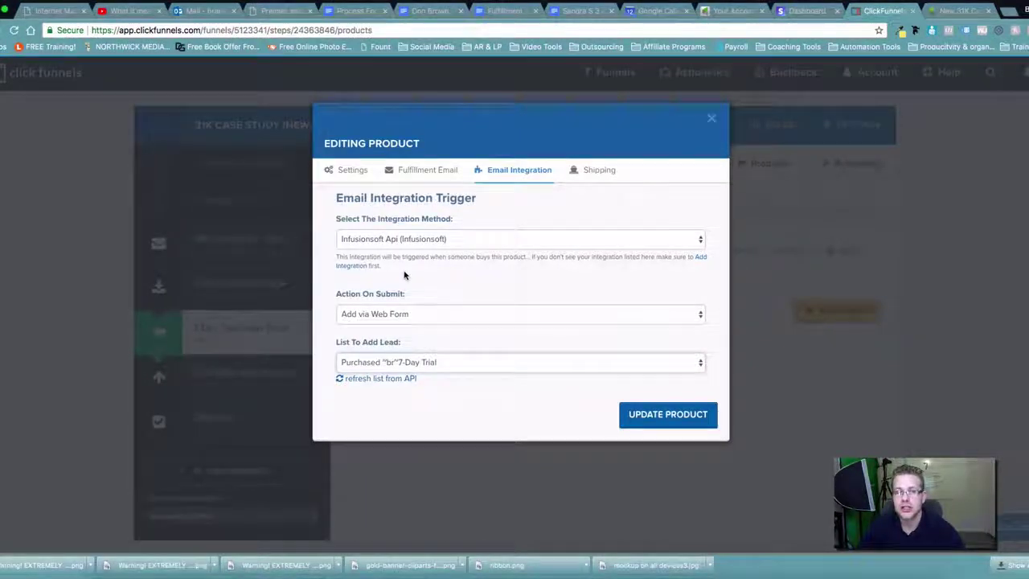
pyautogui.click(428, 368)
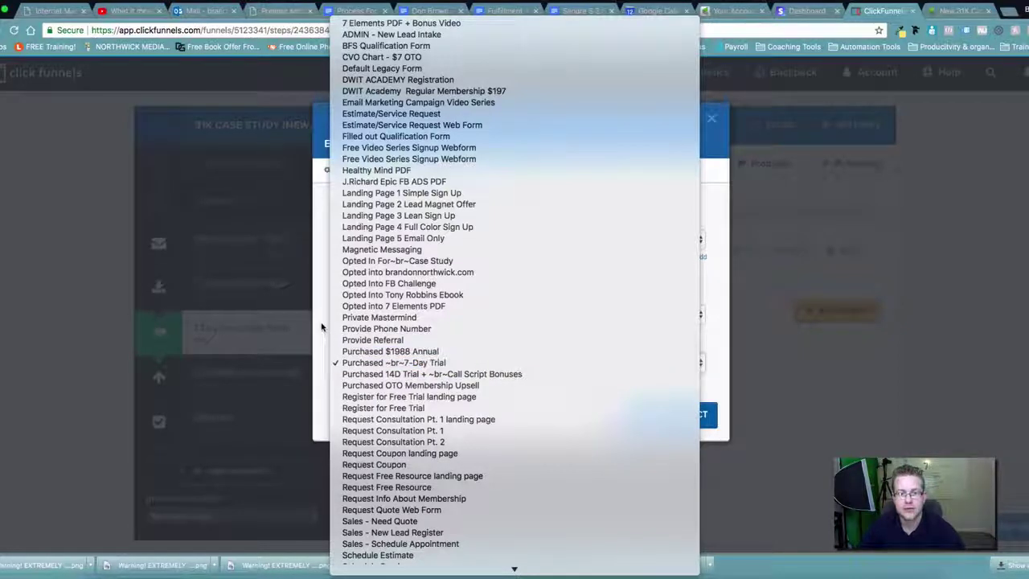
pyautogui.click(710, 118)
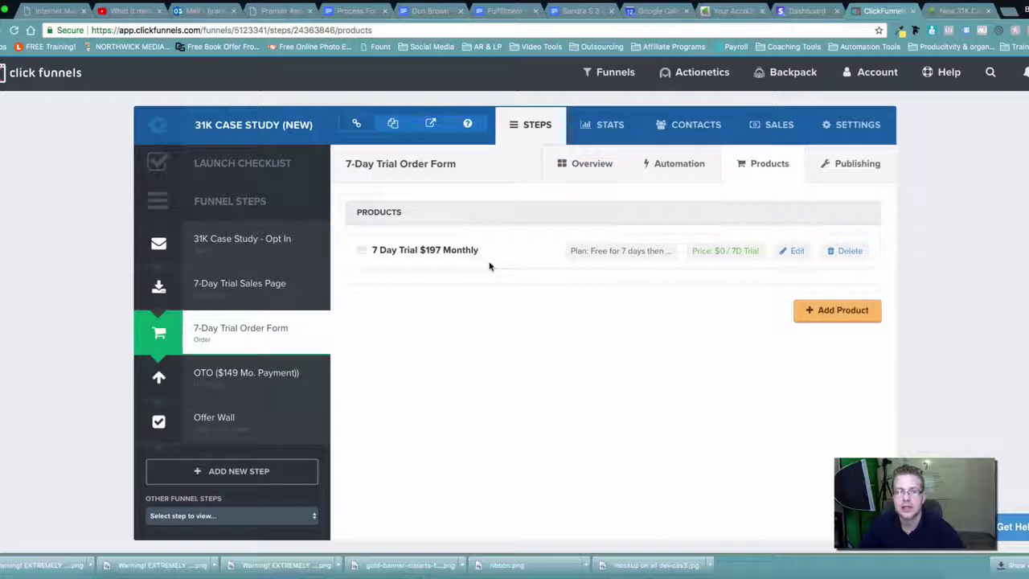